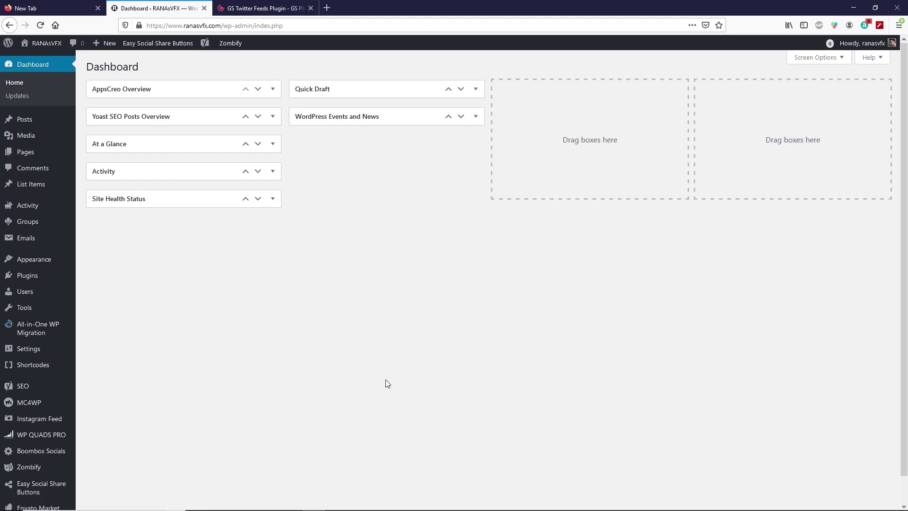
# Show the GS Twitter Feeds pricing plans: Starter $30, Business $35, Agency $79 per year.
pyautogui.click(275, 7)
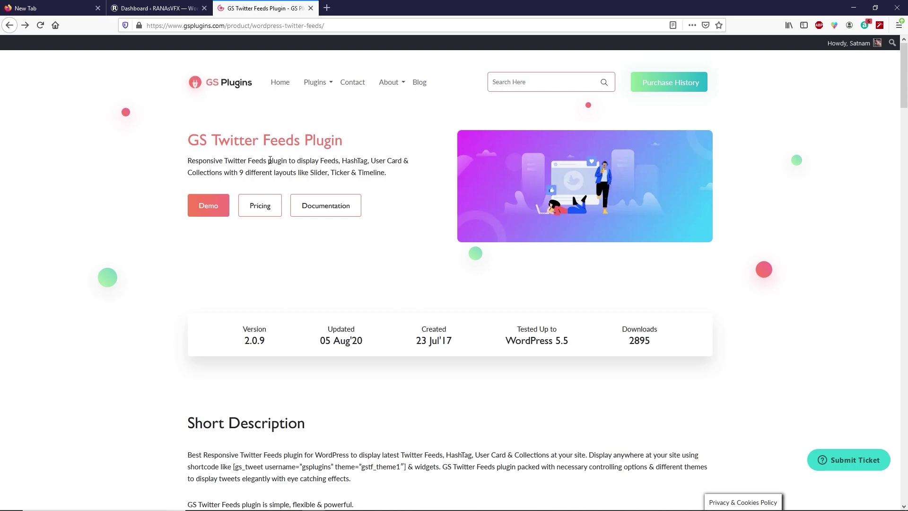
pyautogui.moveTo(268, 161); pyautogui.dragTo(286, 162)
pyautogui.click(286, 162)
pyautogui.click(261, 212)
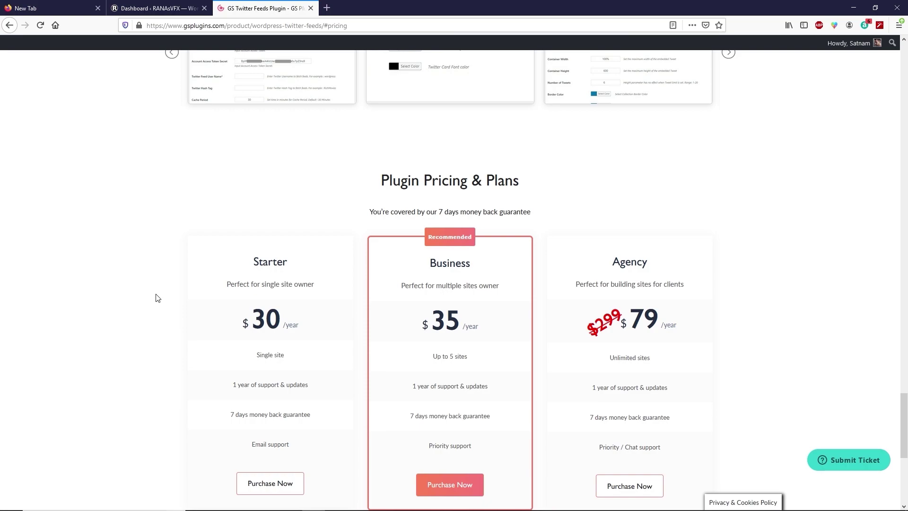
pyautogui.moveTo(609, 364)
# Reveal and copy the order's single-site Twitter Feeds license key from Purchase History, then return to WordPress.
pyautogui.moveTo(851, 43)
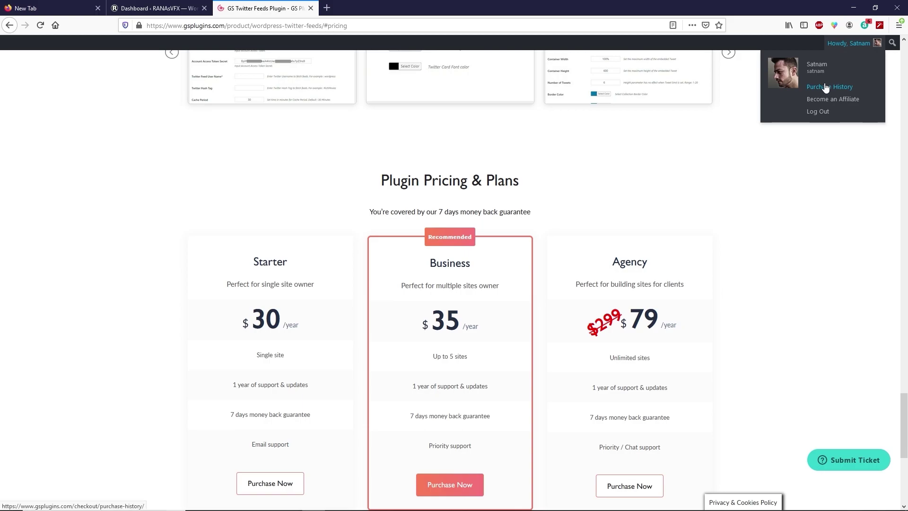
pyautogui.click(825, 87)
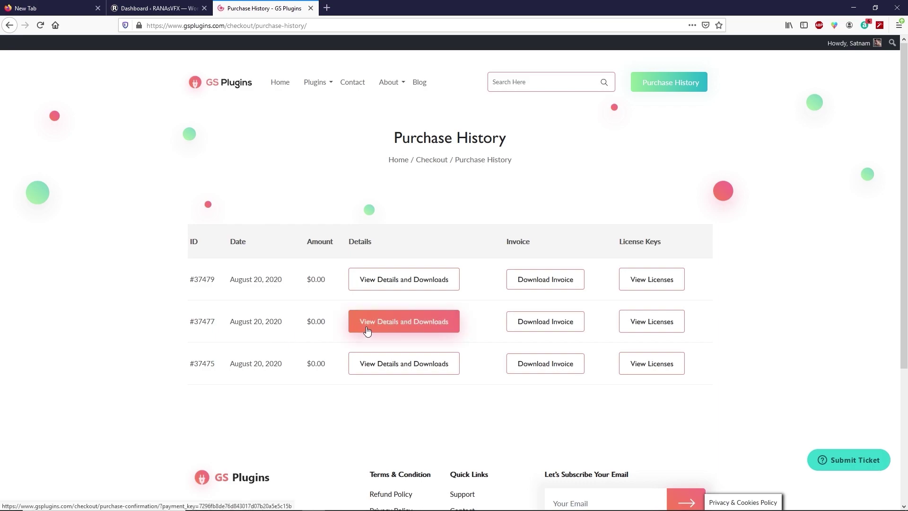
pyautogui.click(659, 325)
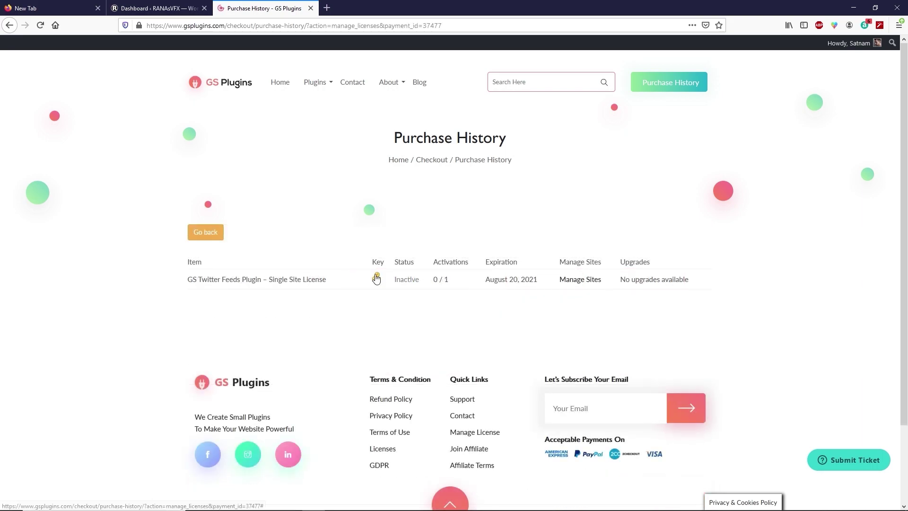
pyautogui.click(376, 277)
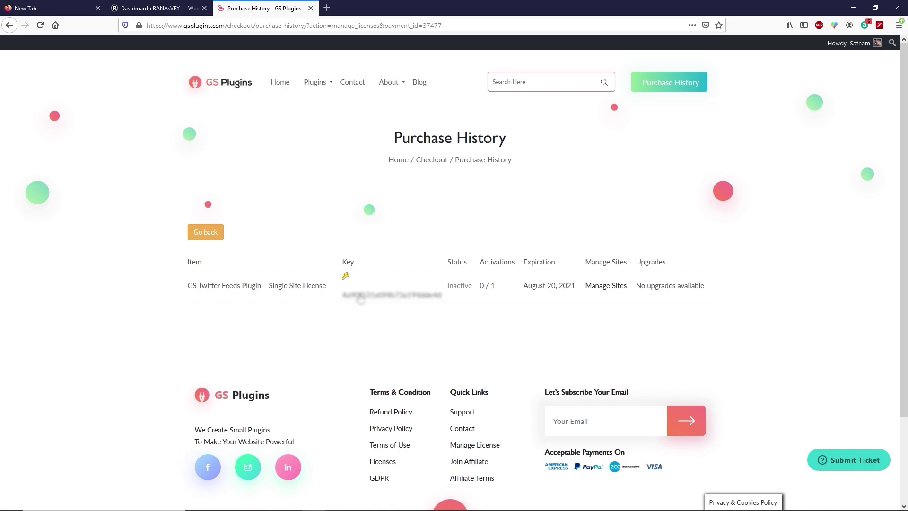
pyautogui.rightClick(361, 298)
pyautogui.click(384, 326)
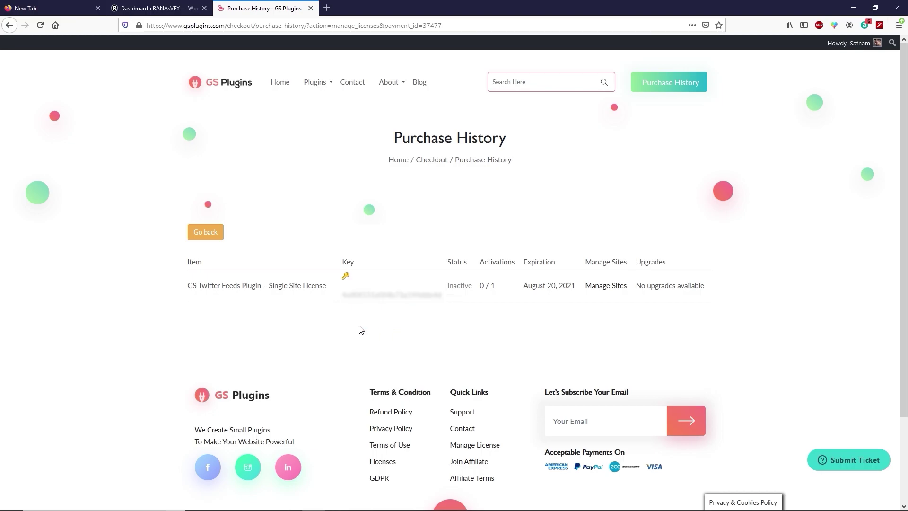
pyautogui.click(160, 8)
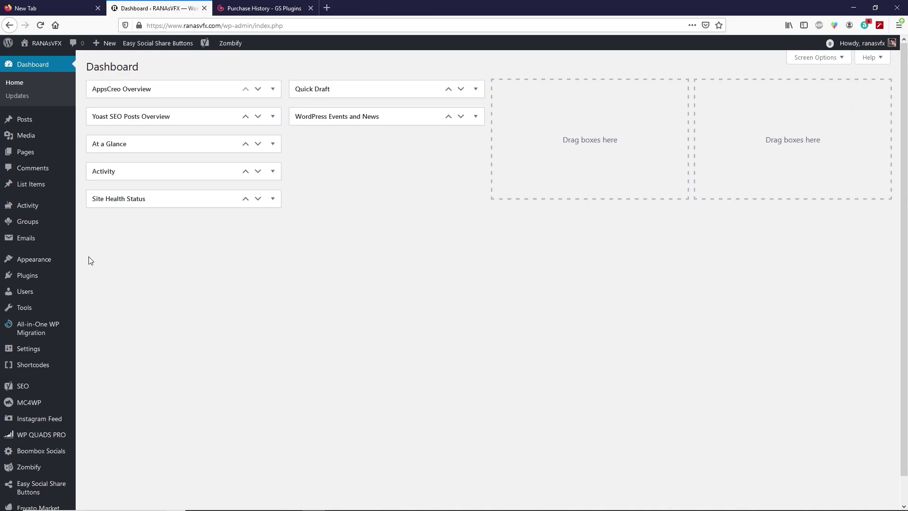
# Upload gs-twitter-feeds.zip through Plugins > Add New > Upload Plugin and install it.
pyautogui.moveTo(11, 278)
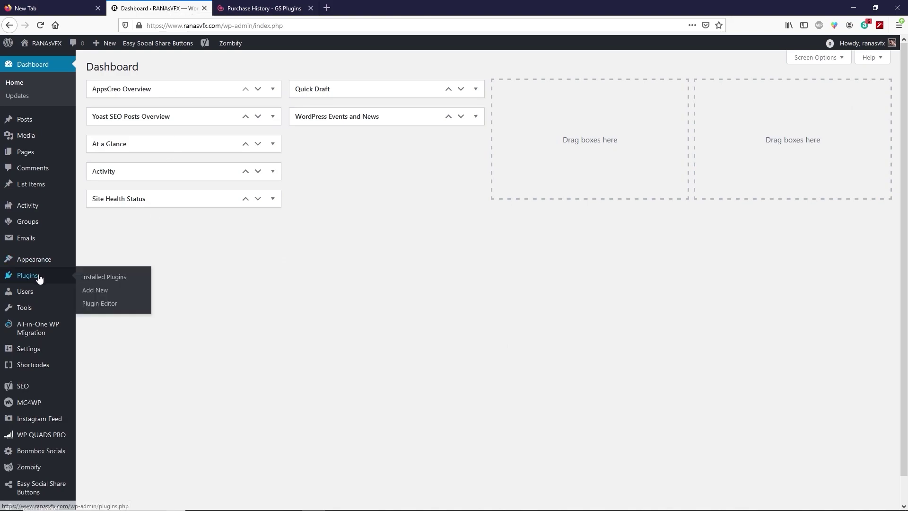
pyautogui.click(99, 297)
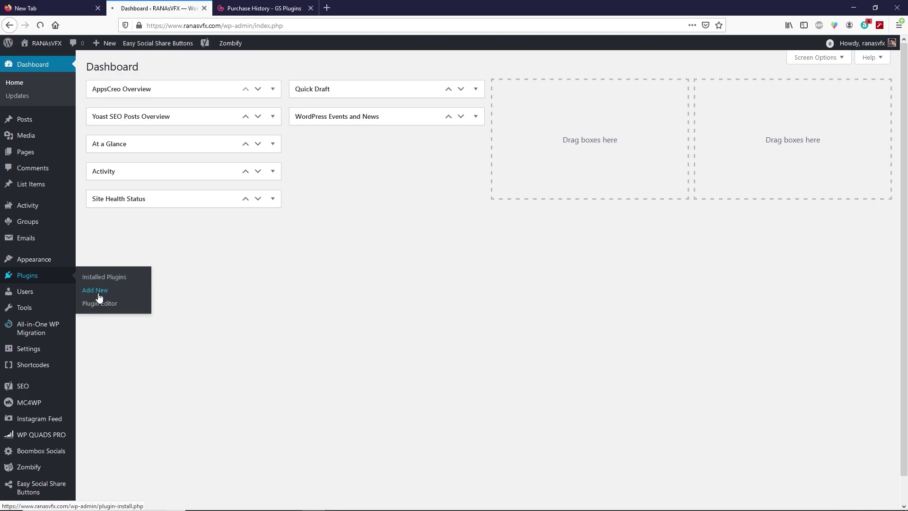
pyautogui.click(173, 67)
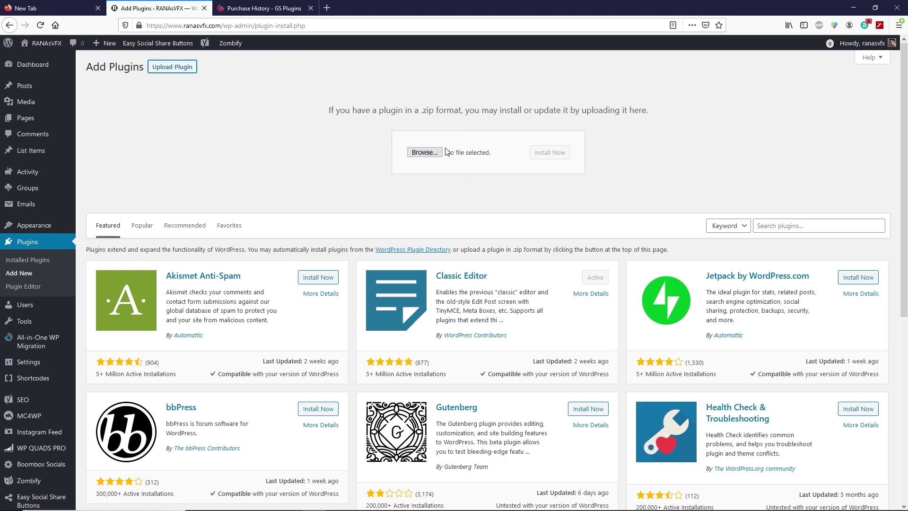
pyautogui.hotkey('alt', 'Tab')
pyautogui.moveTo(456, 255); pyautogui.dragTo(429, 155)
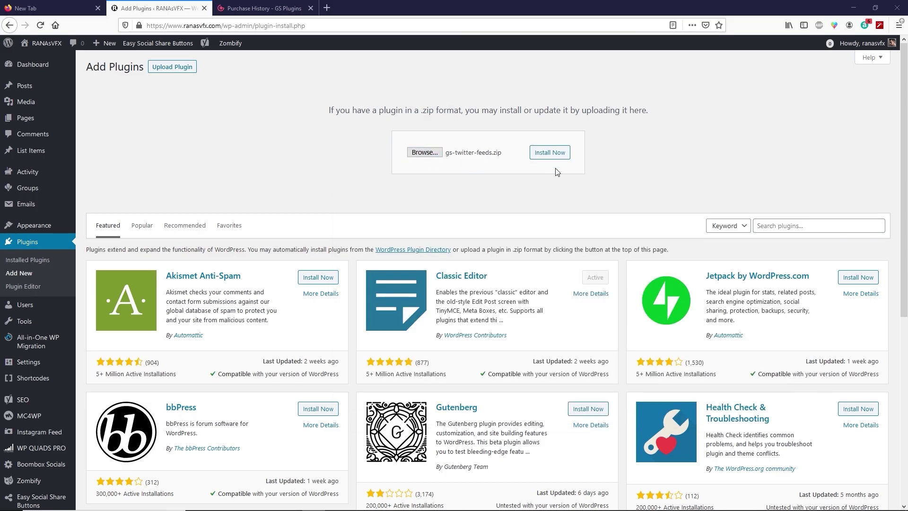
pyautogui.click(563, 168)
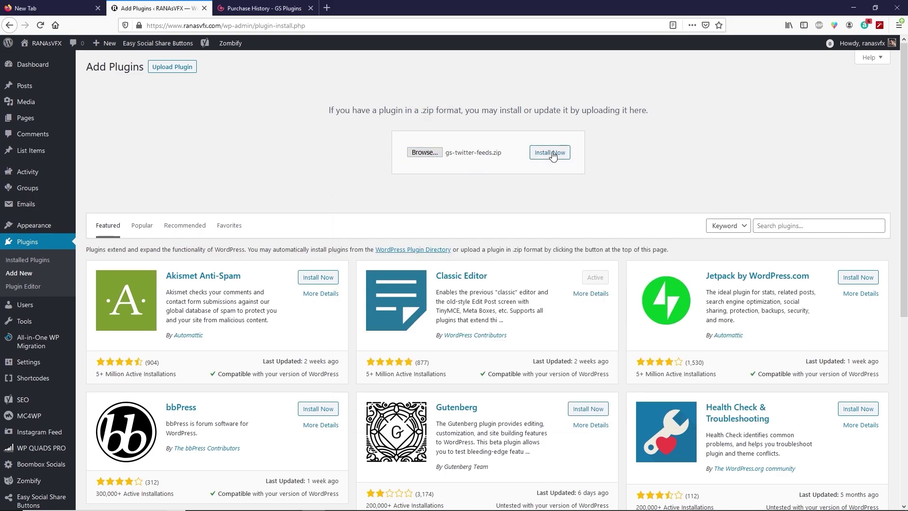
pyautogui.click(551, 153)
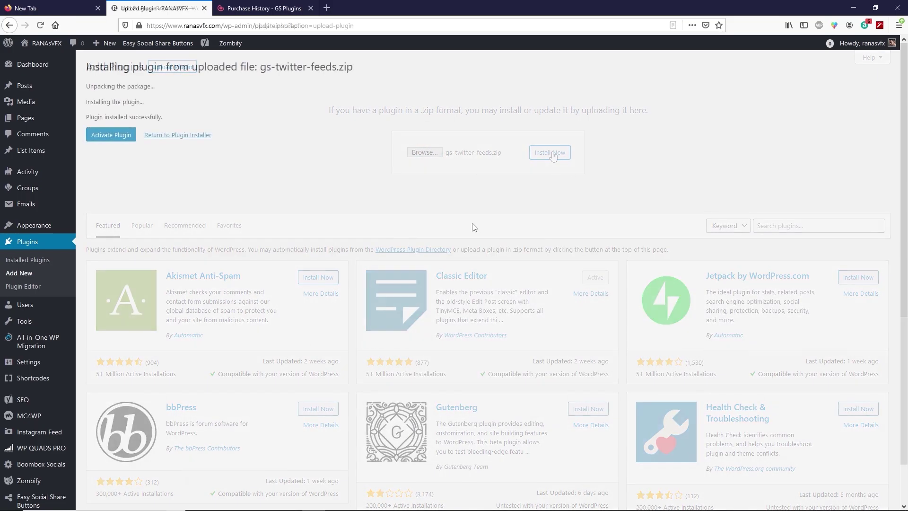
# Activate the GS Twitter Feeds plugin and its pasted license key, then open Twitter Feed Settings.
pyautogui.click(97, 141)
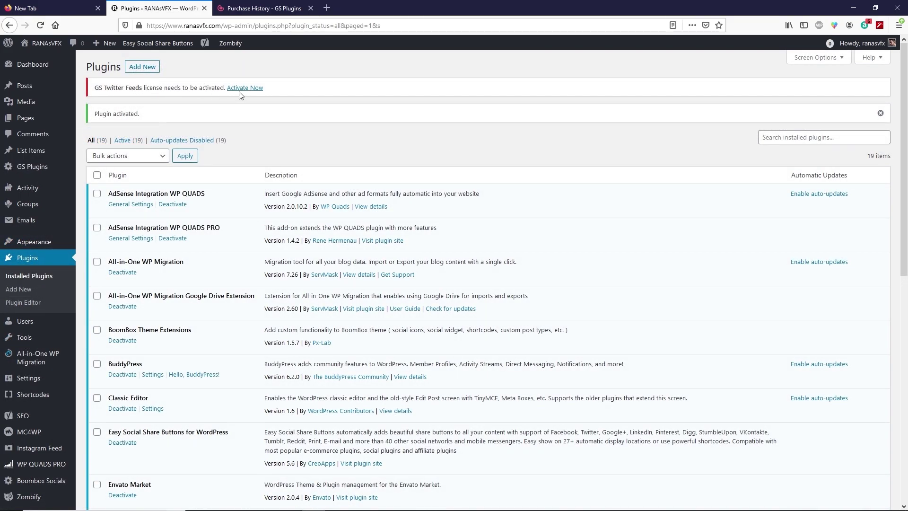
pyautogui.click(256, 92)
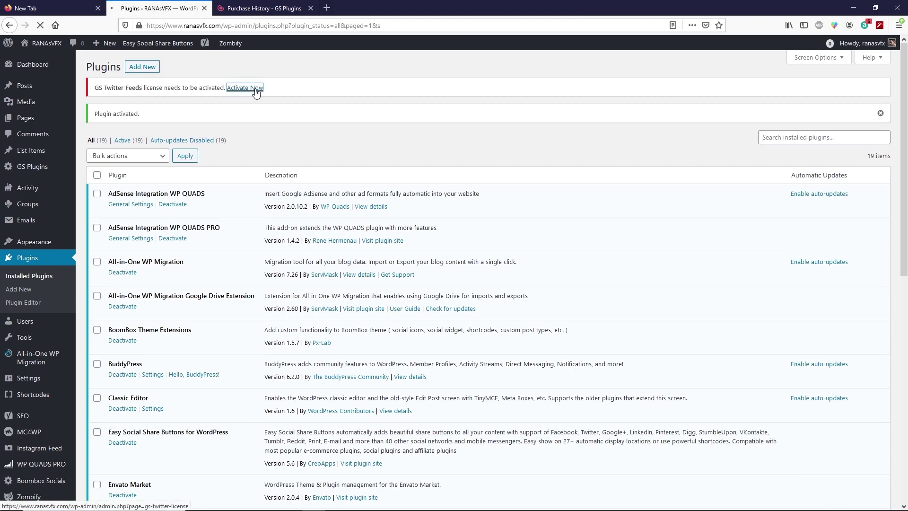
pyautogui.hotkey('ctrl', 'v')
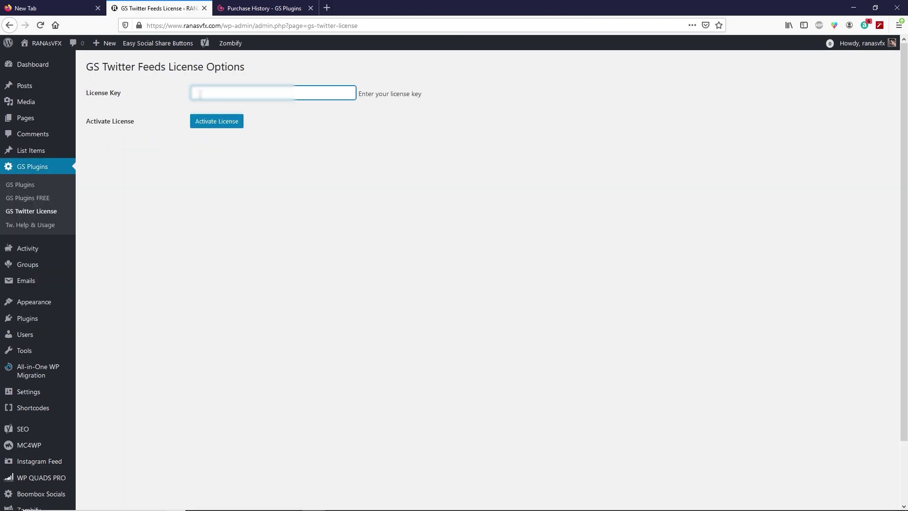
pyautogui.hotkey('ctrl', 'v')
pyautogui.click(208, 124)
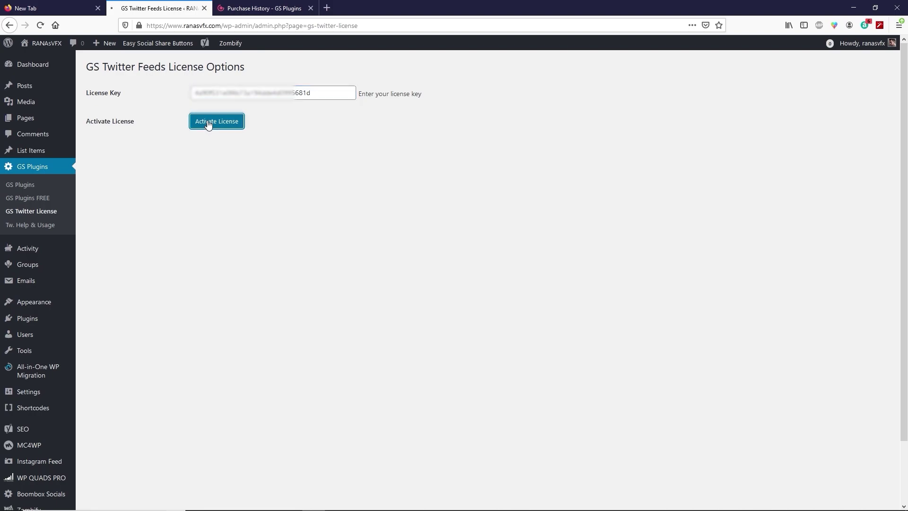
pyautogui.moveTo(191, 118); pyautogui.dragTo(205, 119)
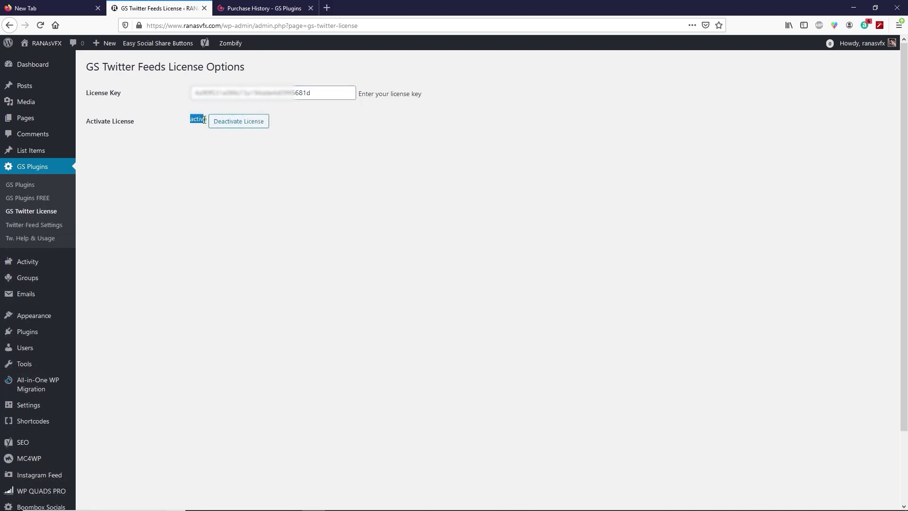
pyautogui.click(204, 119)
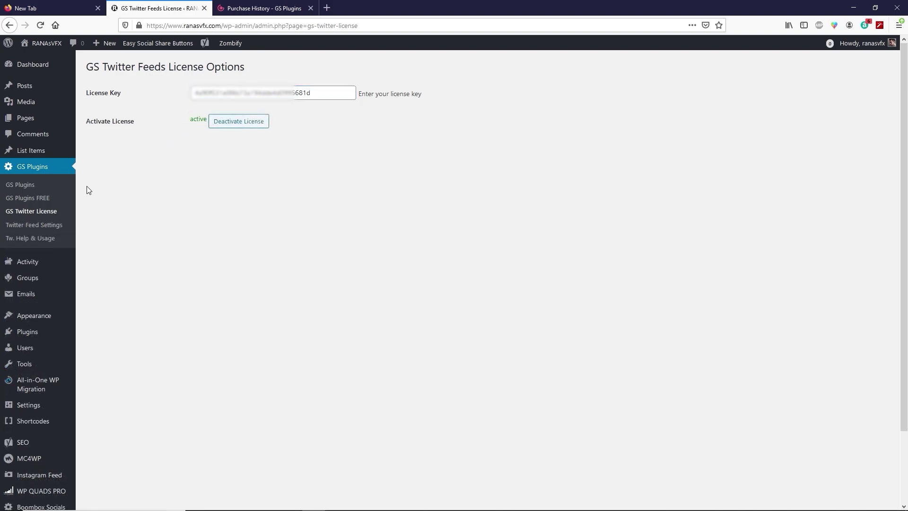
pyautogui.click(34, 229)
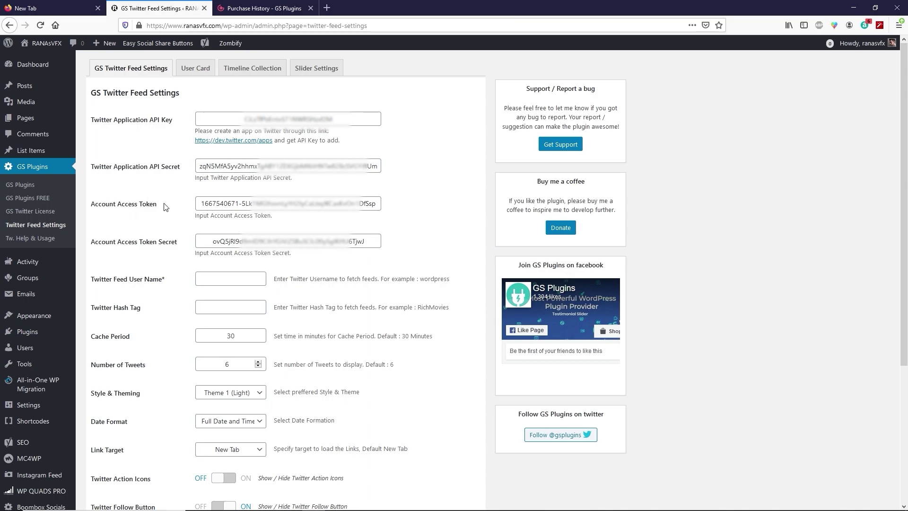
# Follow the dev.twitter.com/apps link under the Twitter Application API Key field.
pyautogui.moveTo(217, 241); pyautogui.dragTo(319, 241)
pyautogui.click(208, 242)
pyautogui.click(362, 240)
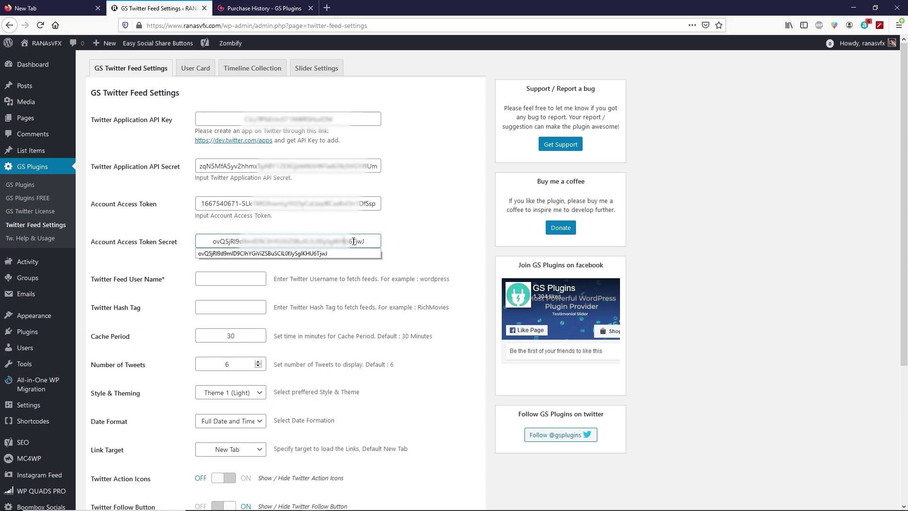
pyautogui.click(232, 141)
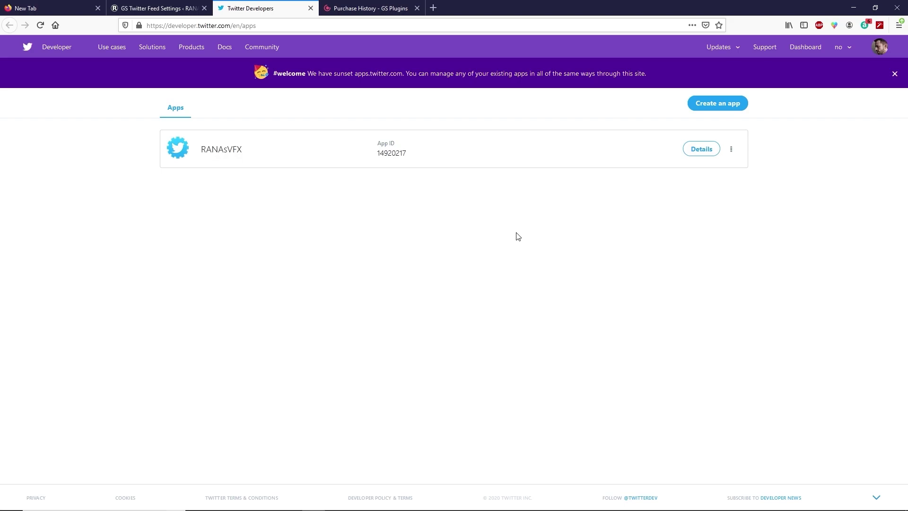
# Start a new Twitter app named 'ranasvfx website' with the suggested description.
pyautogui.click(711, 108)
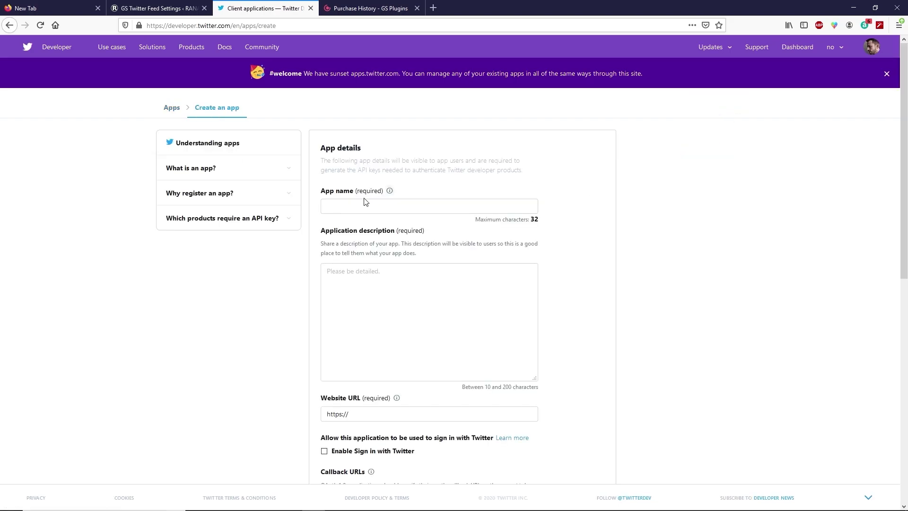
pyautogui.click(360, 206)
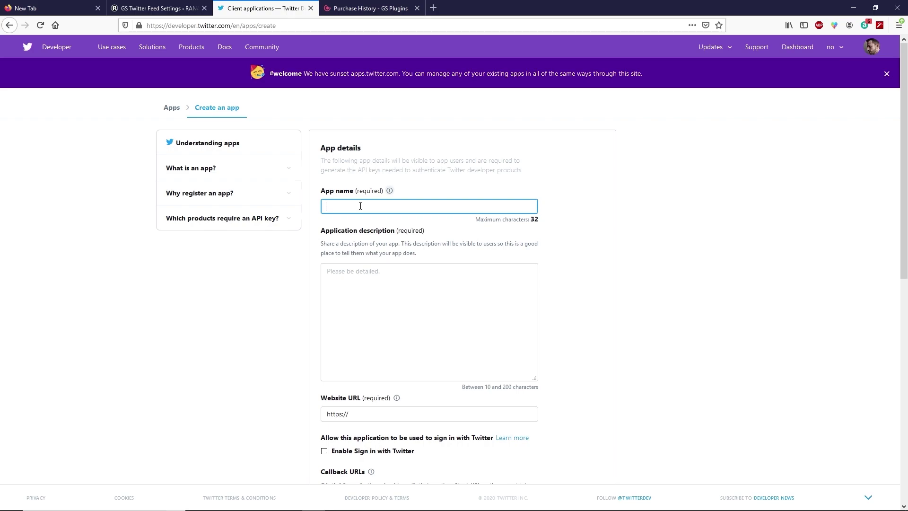
pyautogui.write('ranasvfx website')
pyautogui.click(352, 281)
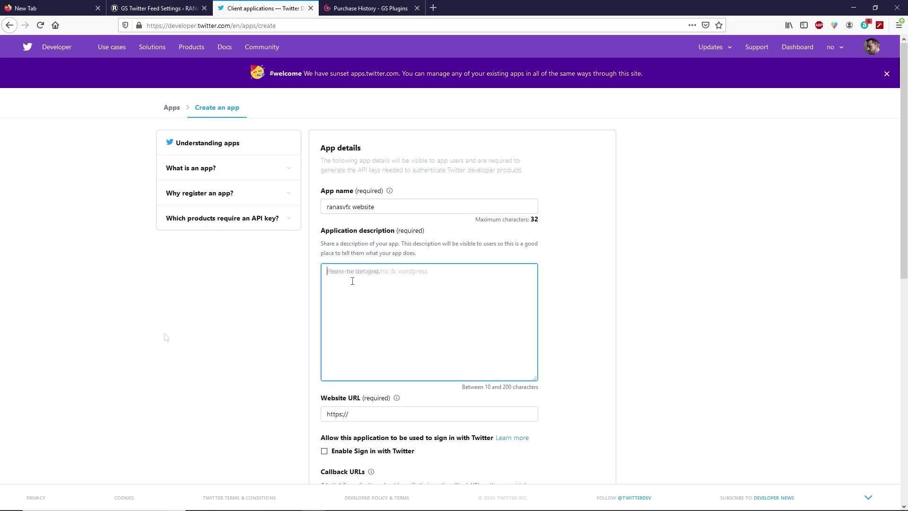
pyautogui.press('Return')
# Paste the app-usage explanation and create the app, accepting the developer terms.
pyautogui.scroll(-4, 170, 338)
pyautogui.scroll(-1, 178, 339)
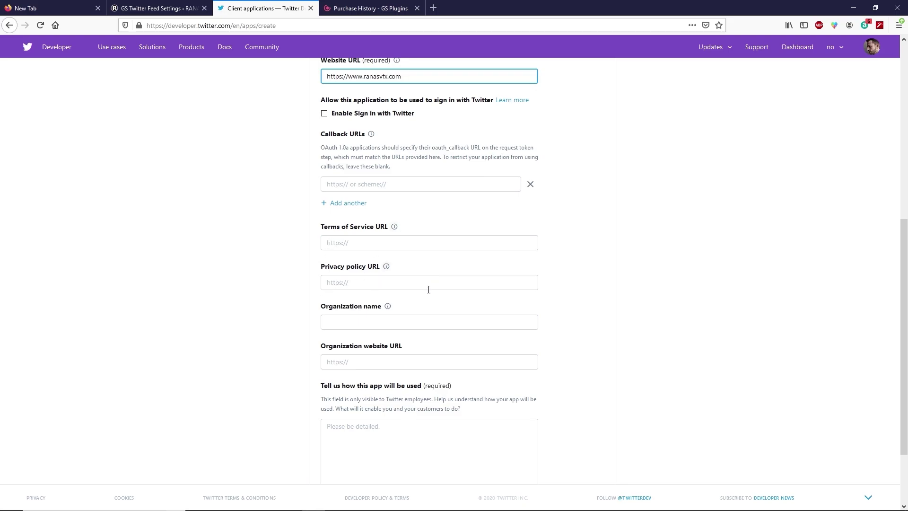
pyautogui.scroll(-3, 304, 327)
pyautogui.click(369, 340)
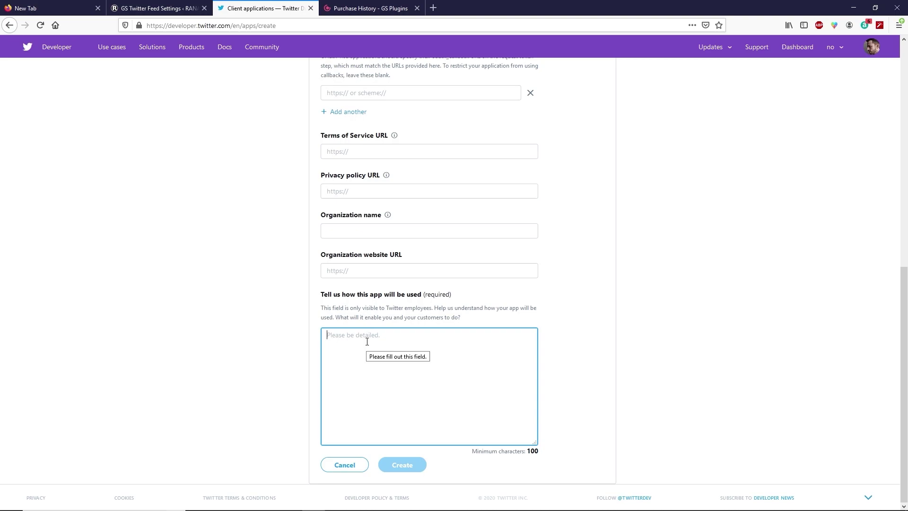
pyautogui.hotkey('ctrl', 'v')
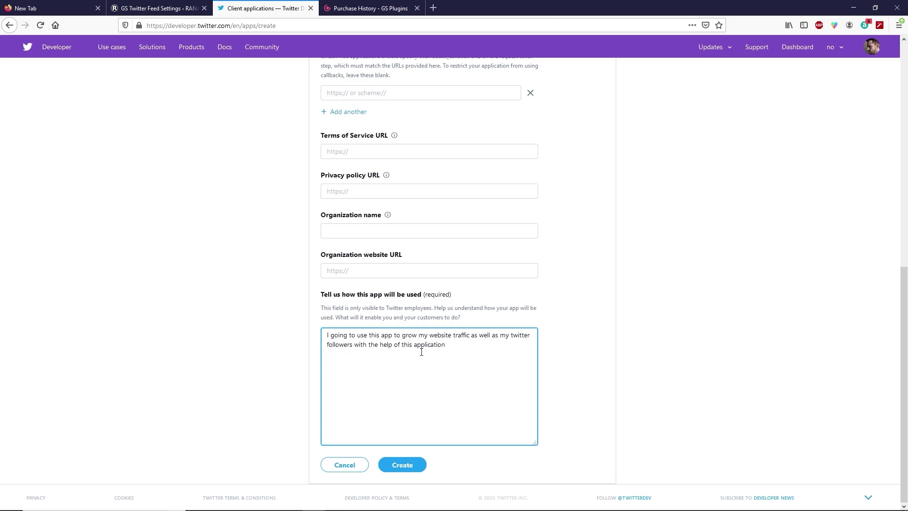
pyautogui.click(404, 464)
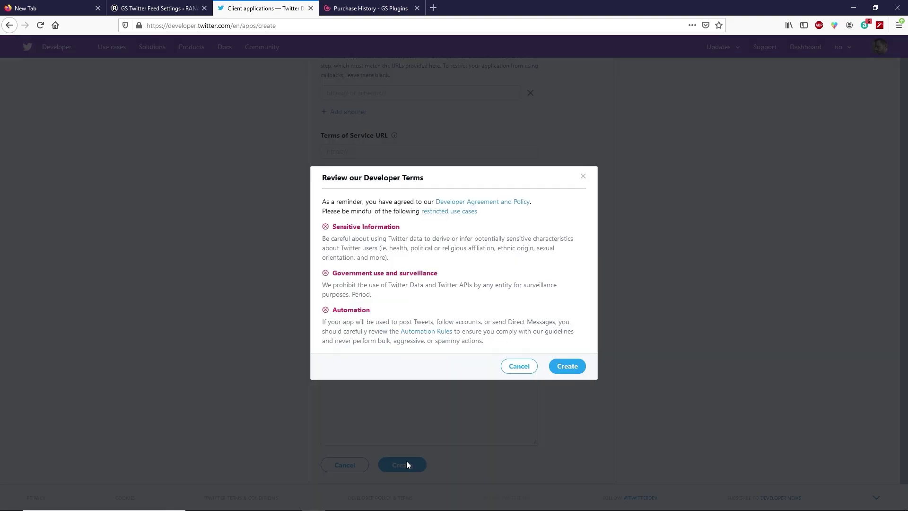
pyautogui.click(575, 365)
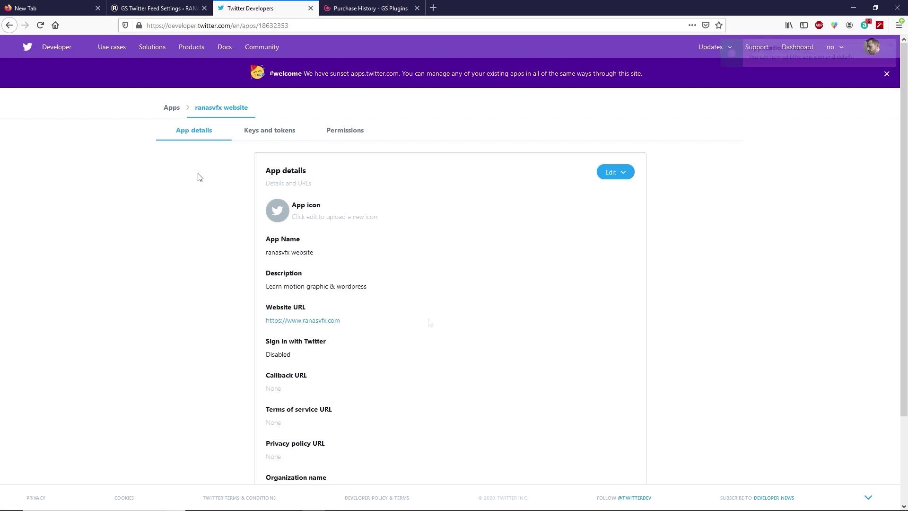
# Generate the app's access token and secret under Keys and tokens, then return to WordPress.
pyautogui.click(267, 132)
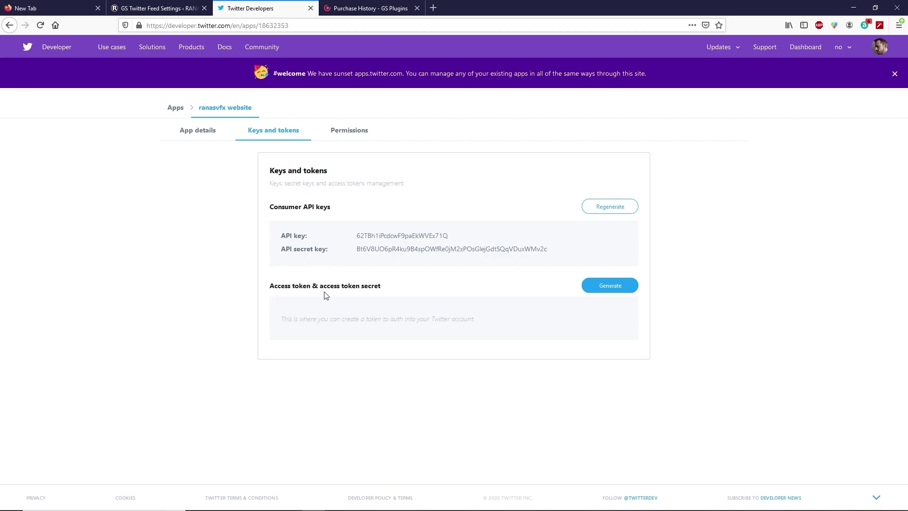
pyautogui.click(615, 285)
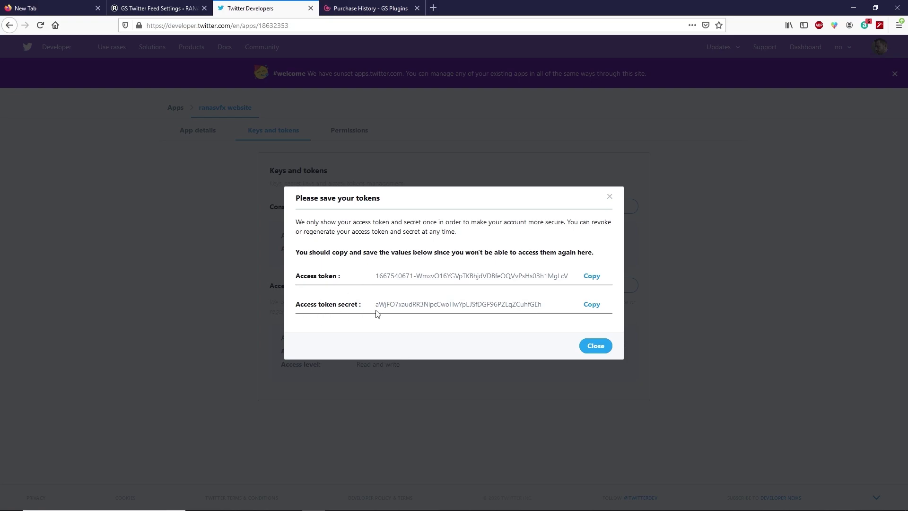
pyautogui.click(610, 196)
pyautogui.click(158, 8)
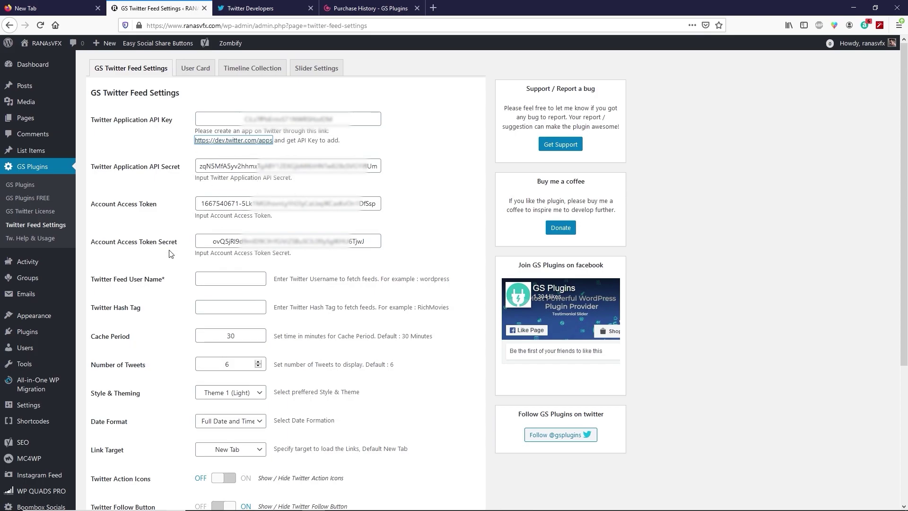
# Set Number of Tweets to 5, review Cache Period and Style & Theming, and save.
pyautogui.scroll(-2, 222, 250)
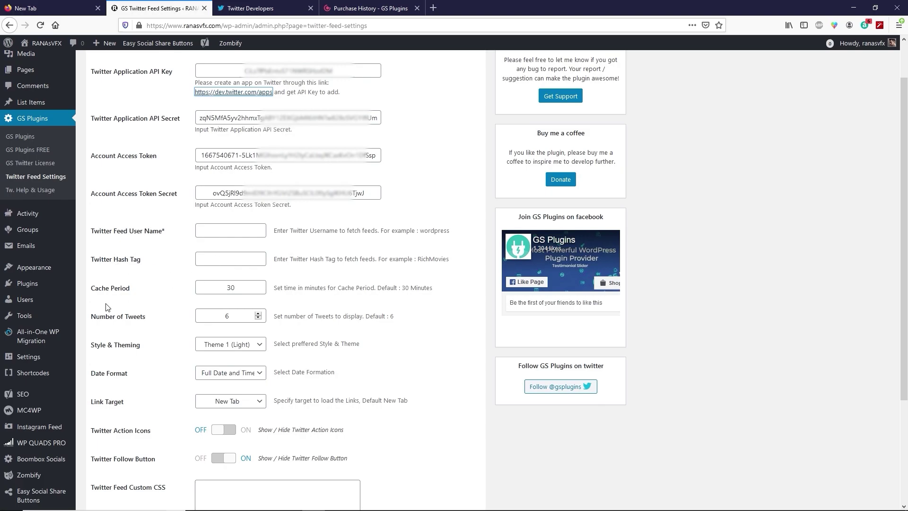
pyautogui.doubleClick(241, 287)
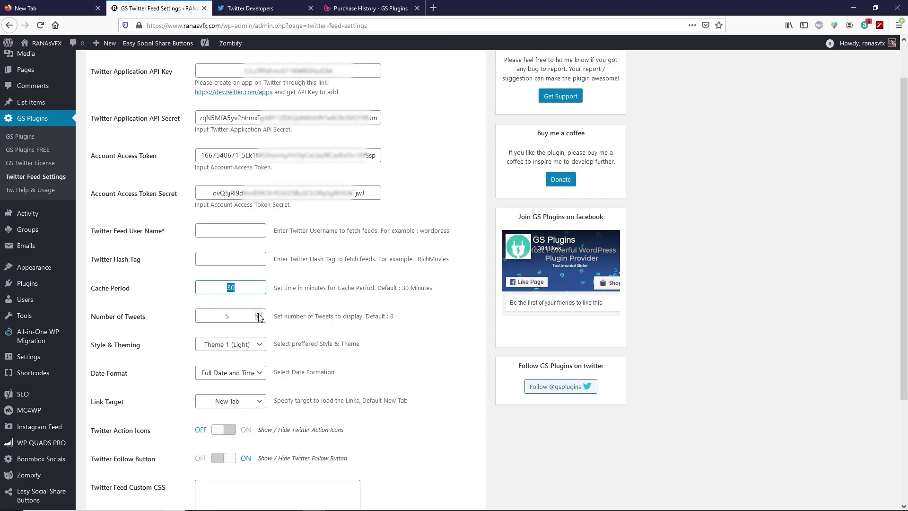
pyautogui.scroll(-2, 144, 261)
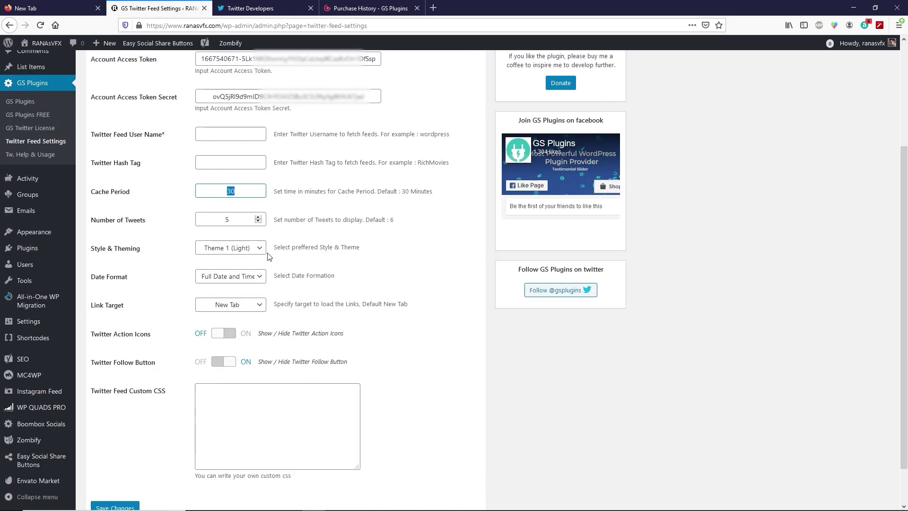
pyautogui.click(240, 254)
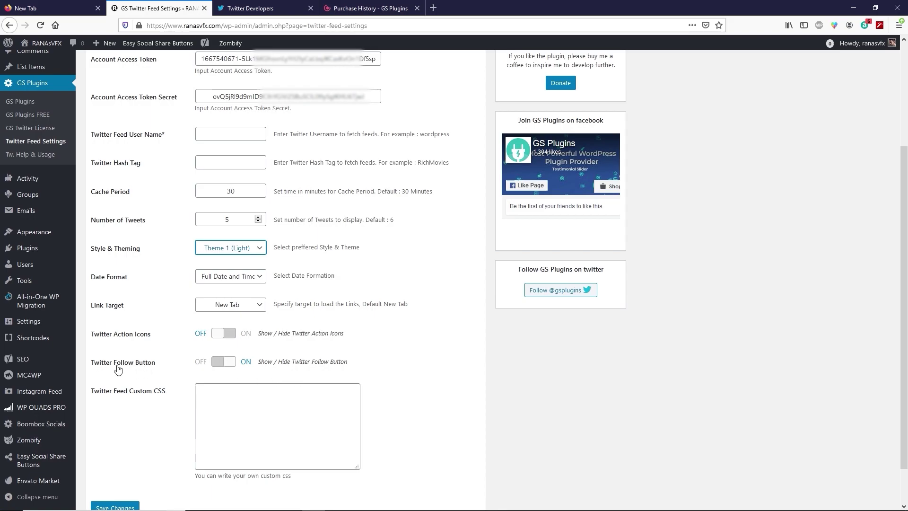
pyautogui.scroll(-2, 189, 369)
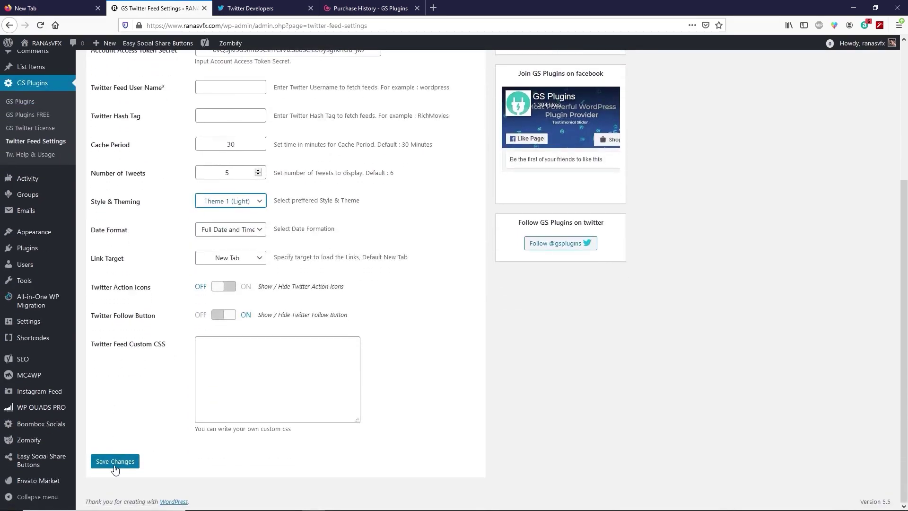
pyautogui.click(115, 461)
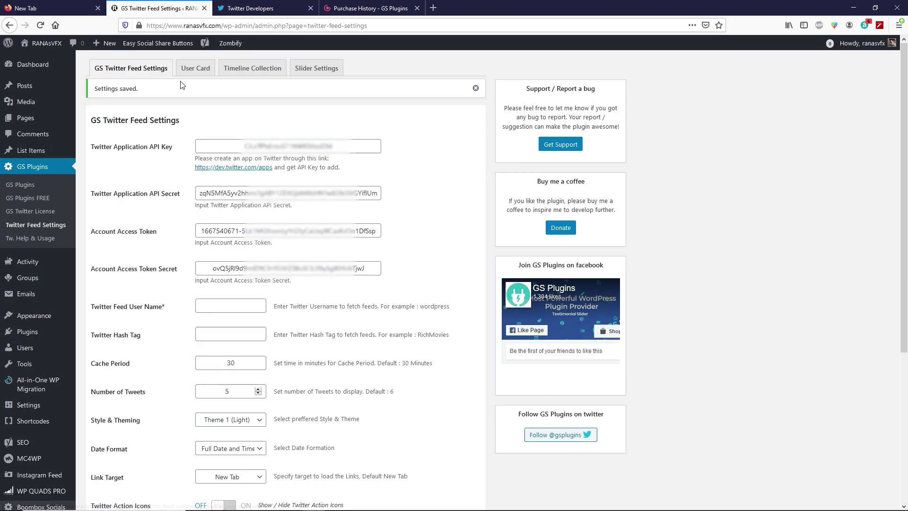
# Review the User Card (keeping Theme 1), Timeline Collection and Slider Settings tabs.
pyautogui.click(195, 69)
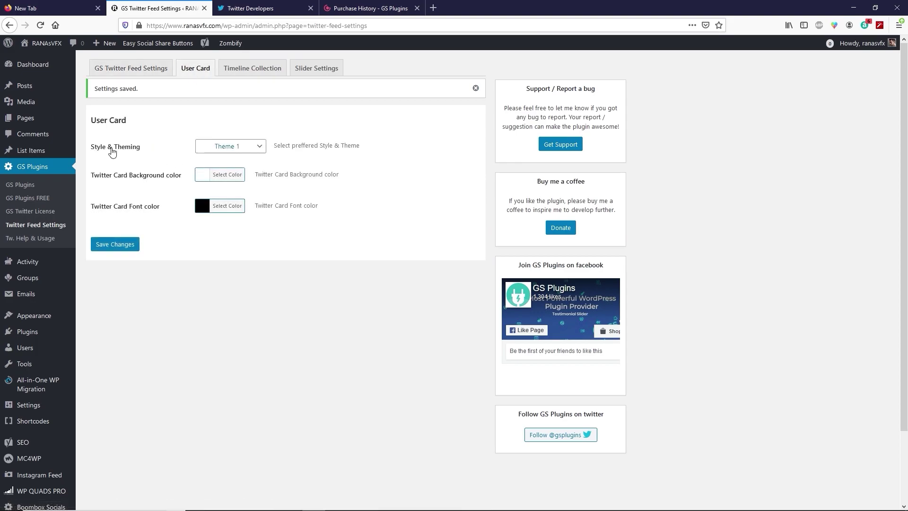
pyautogui.click(245, 146)
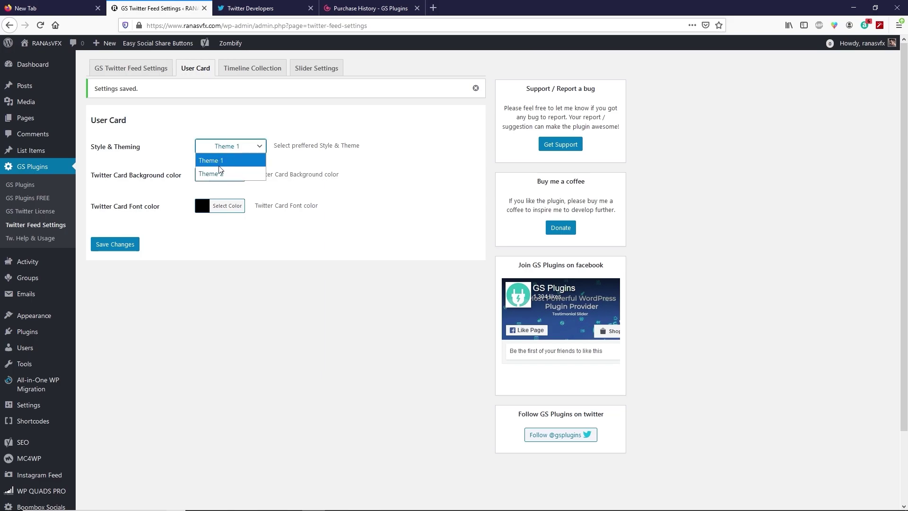
pyautogui.click(231, 160)
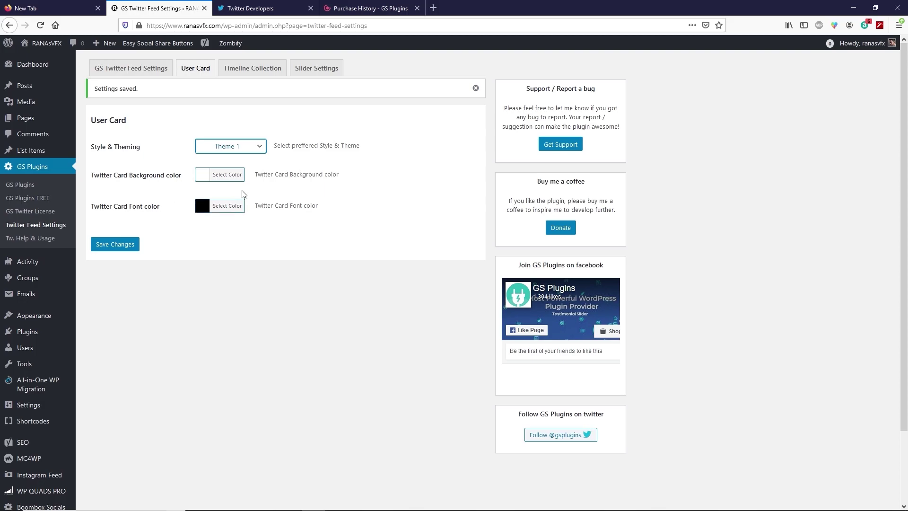
pyautogui.click(248, 69)
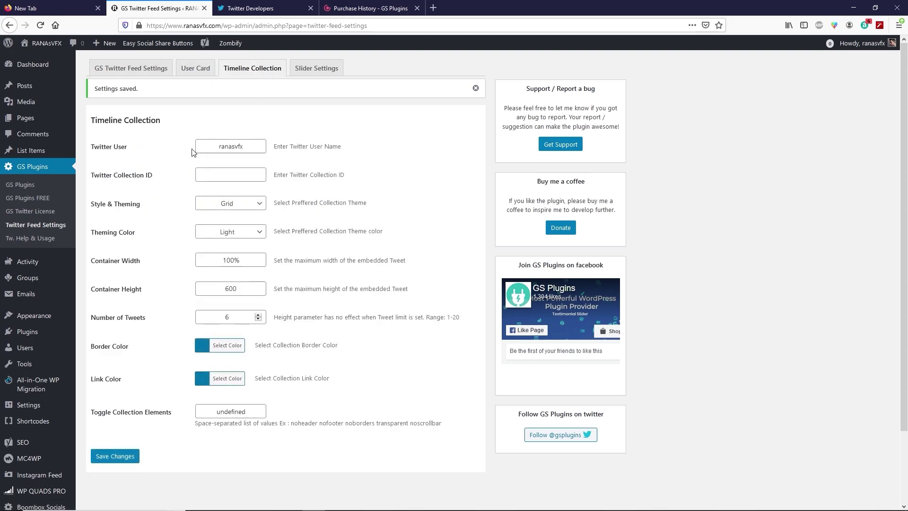
pyautogui.moveTo(259, 148); pyautogui.dragTo(205, 148)
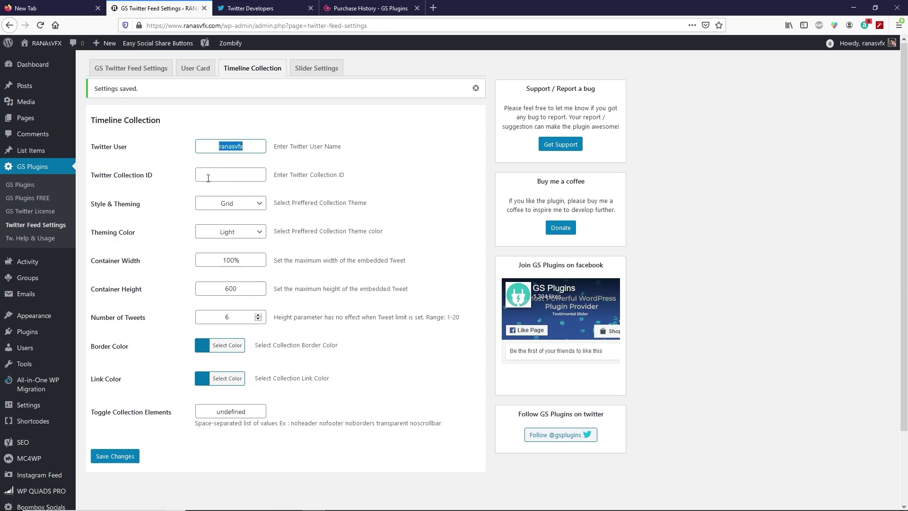
pyautogui.click(208, 179)
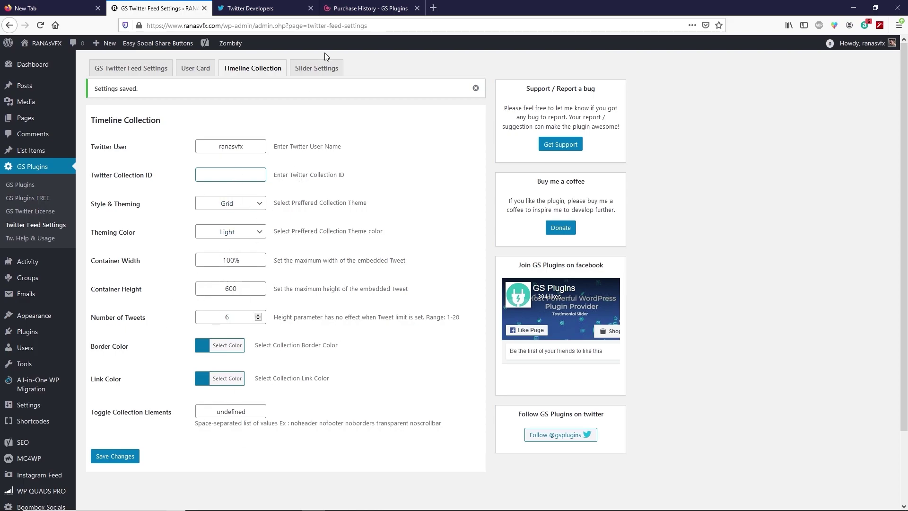
pyautogui.click(325, 71)
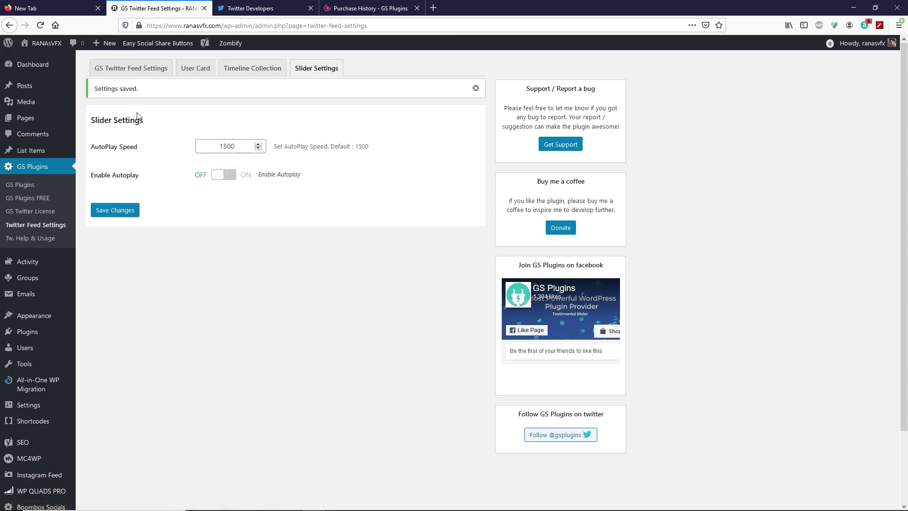
# Save the main feed settings again and bring up the Visit Site link options.
pyautogui.click(126, 69)
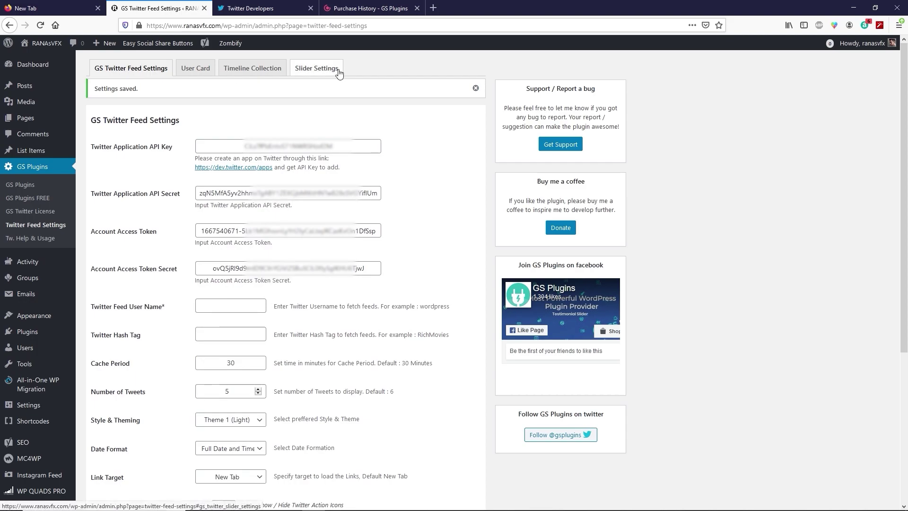
pyautogui.scroll(-5, 135, 376)
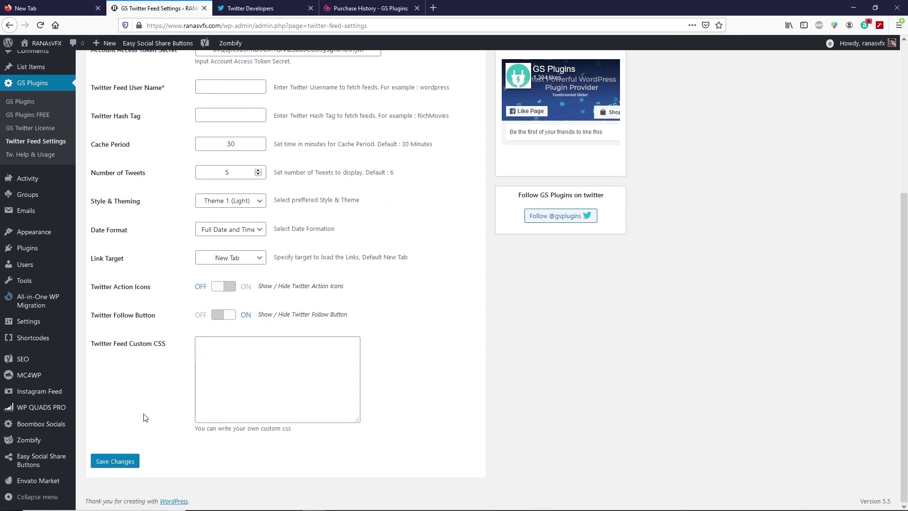
pyautogui.click(115, 464)
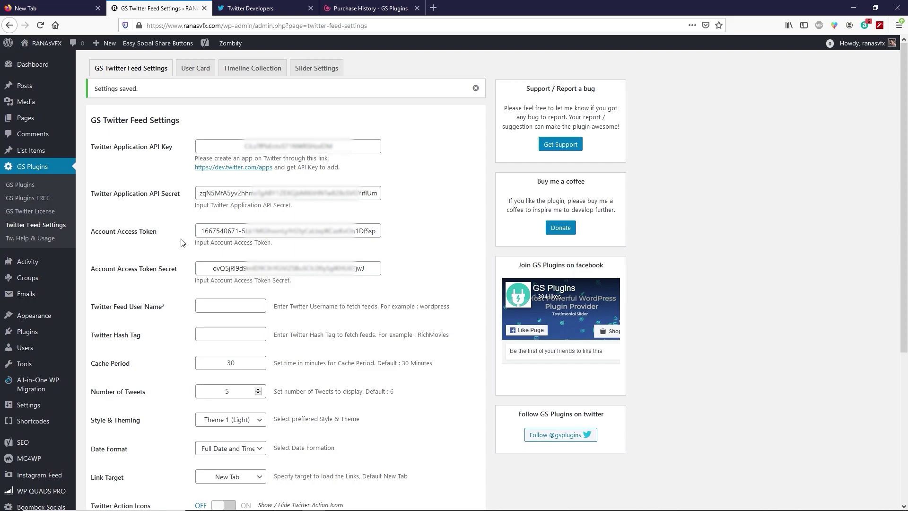
pyautogui.moveTo(43, 44)
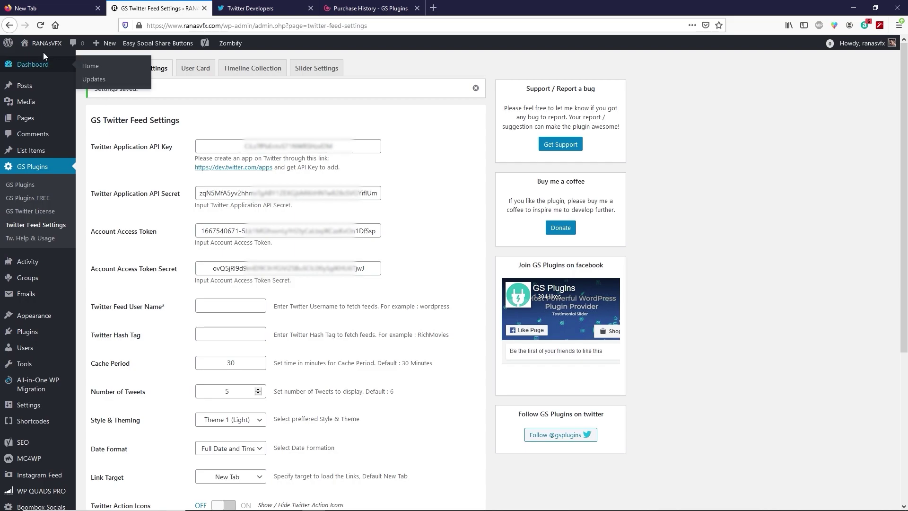
pyautogui.rightClick(40, 62)
# Open the live site and add a GS Twitter Profile Card widget to Customizer's Default widget area.
pyautogui.click(80, 70)
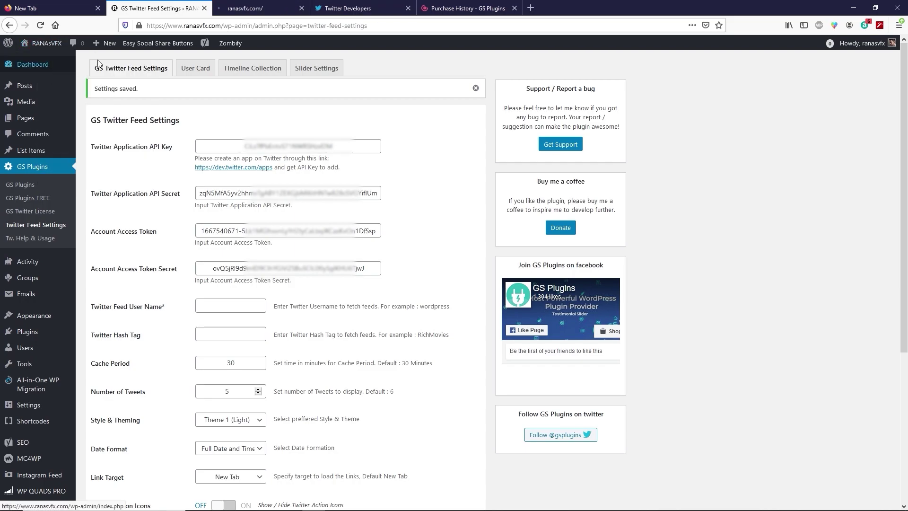
pyautogui.click(249, 8)
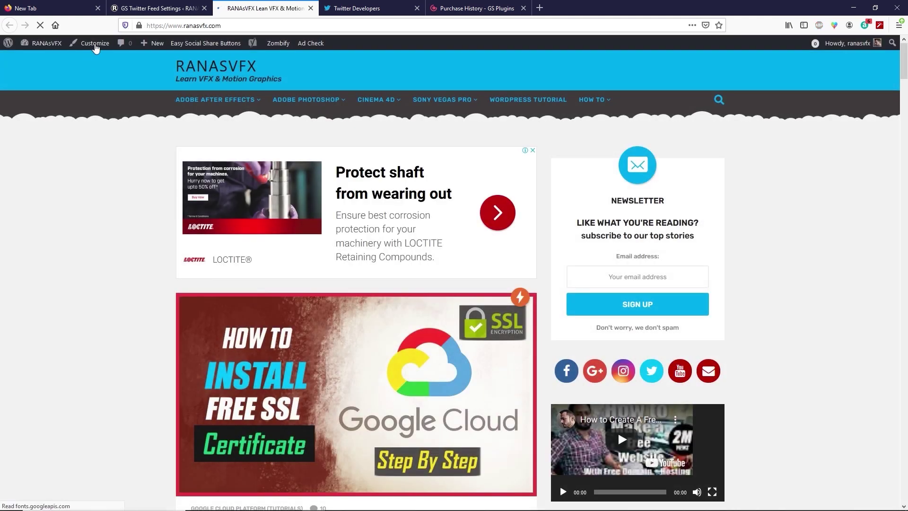
pyautogui.click(95, 43)
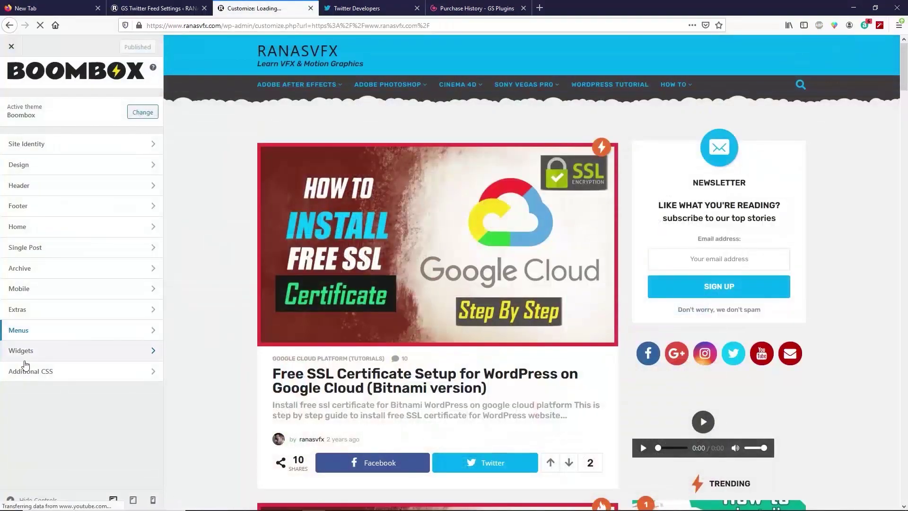
pyautogui.click(44, 351)
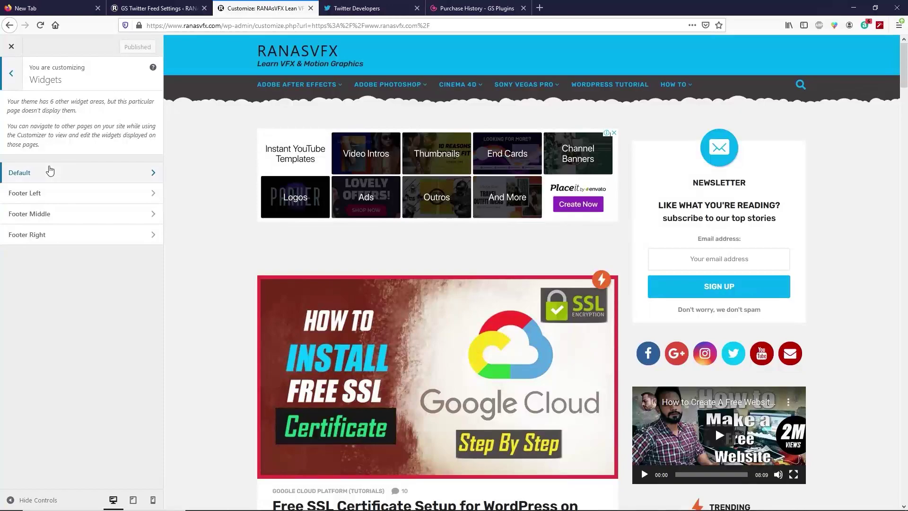
pyautogui.click(49, 172)
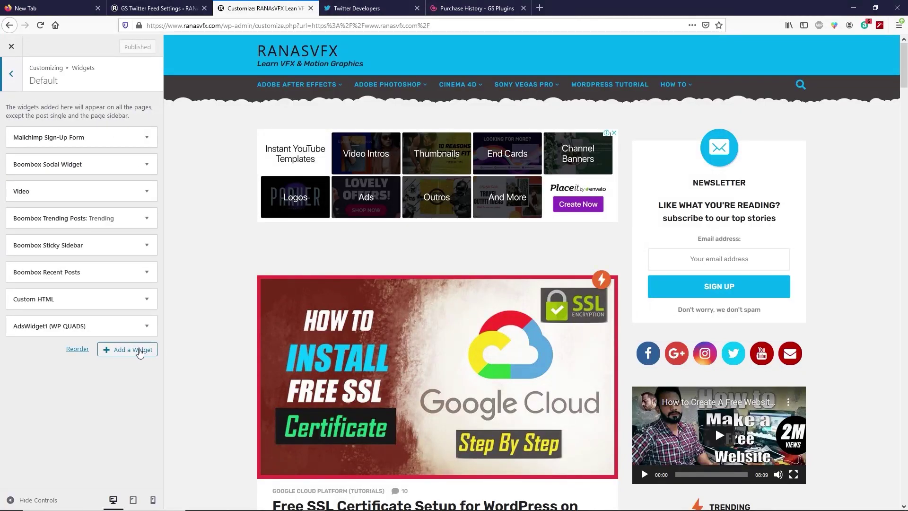
pyautogui.click(139, 351)
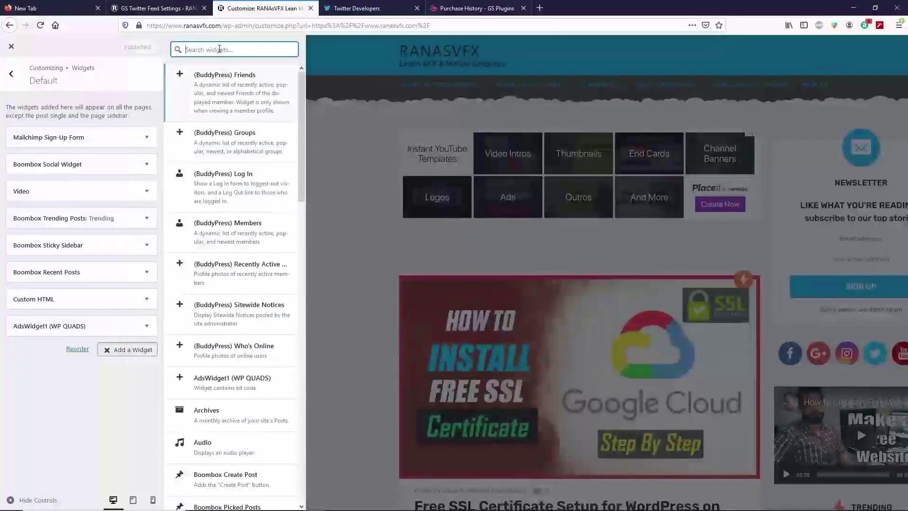
pyautogui.write('gs')
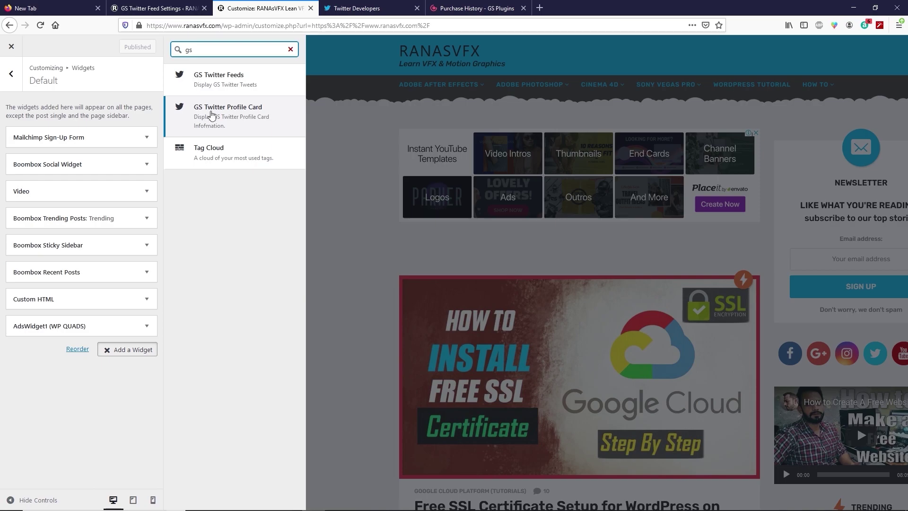
pyautogui.click(213, 115)
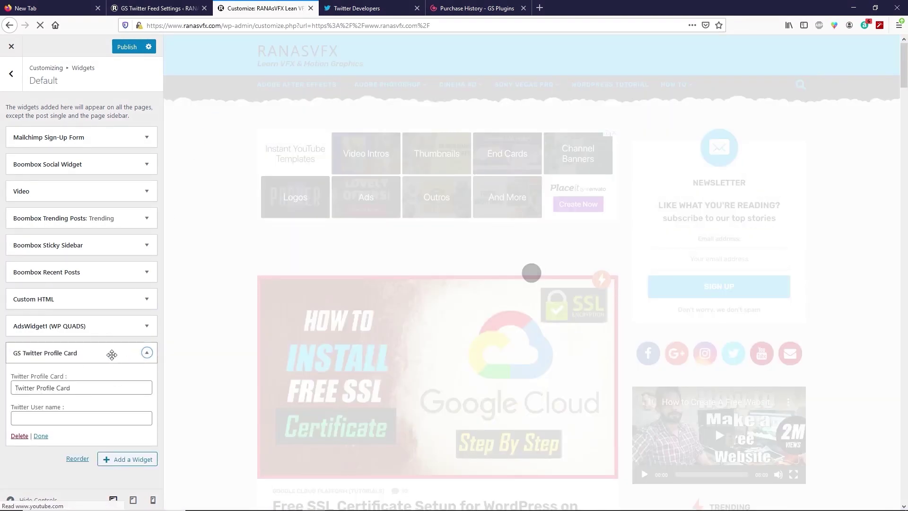
# Move the GS Twitter Profile Card widget to the top of the sidebar and enter the site's Twitter handle as its username.
pyautogui.moveTo(141, 358); pyautogui.dragTo(106, 143)
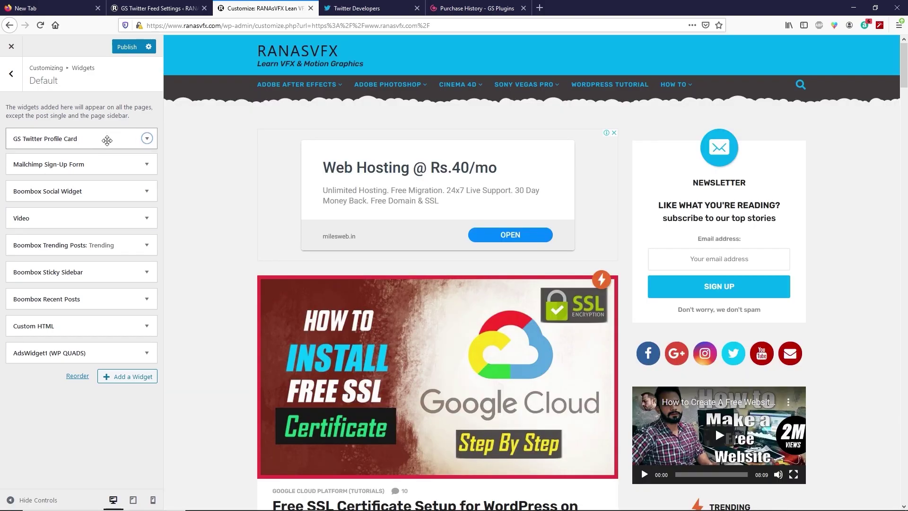
pyautogui.click(97, 137)
pyautogui.click(48, 202)
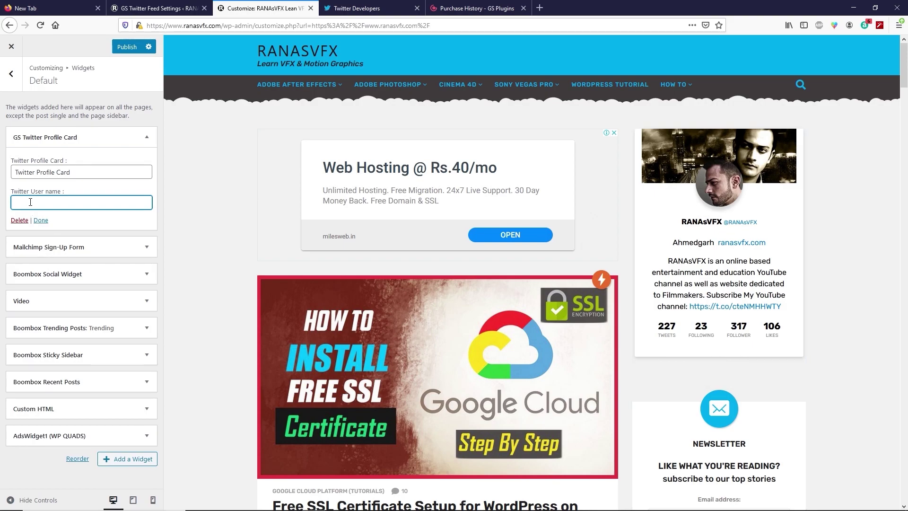
pyautogui.write('ran')
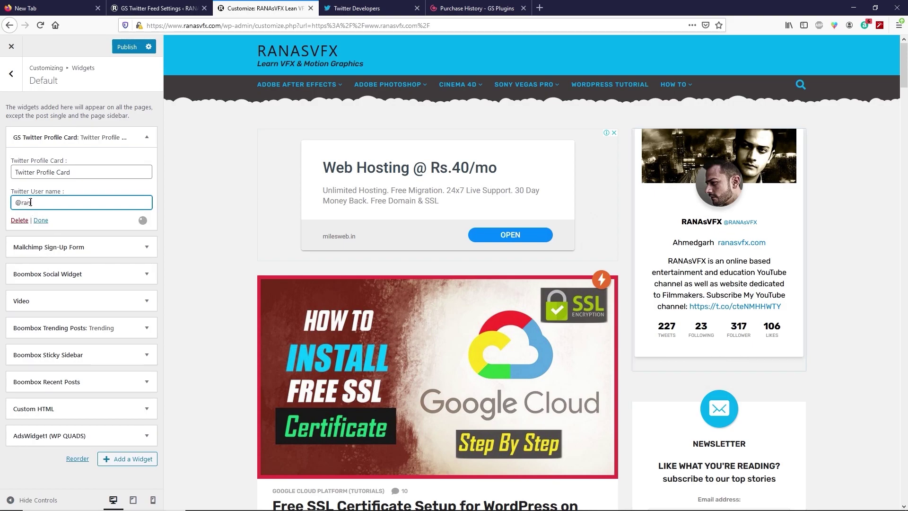
pyautogui.write('asvfx')
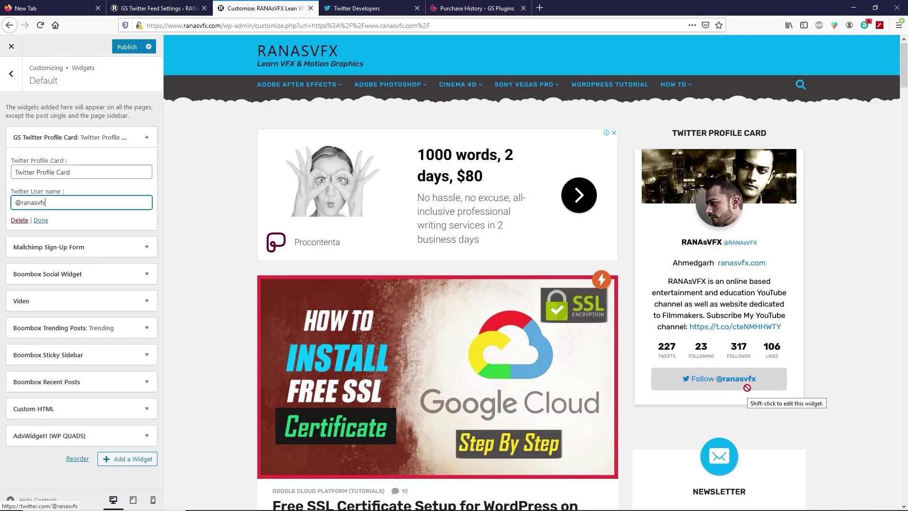
pyautogui.click(41, 220)
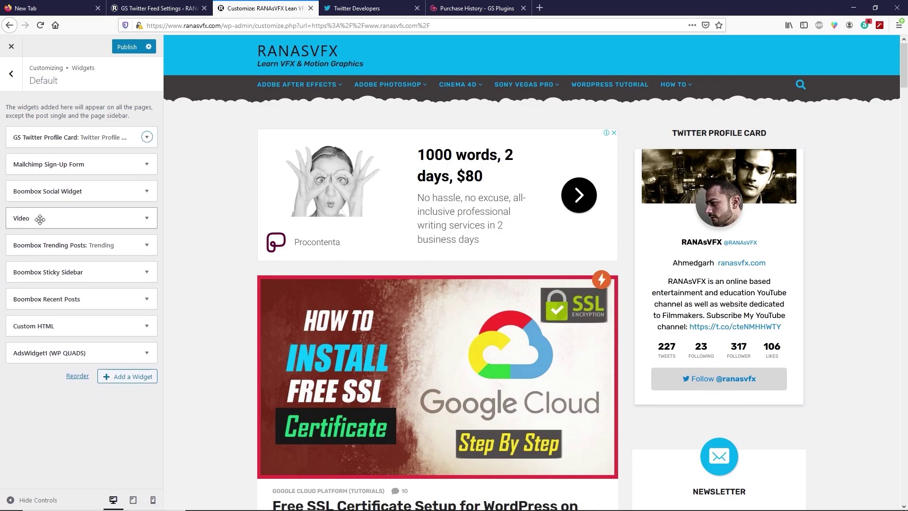
pyautogui.click(128, 378)
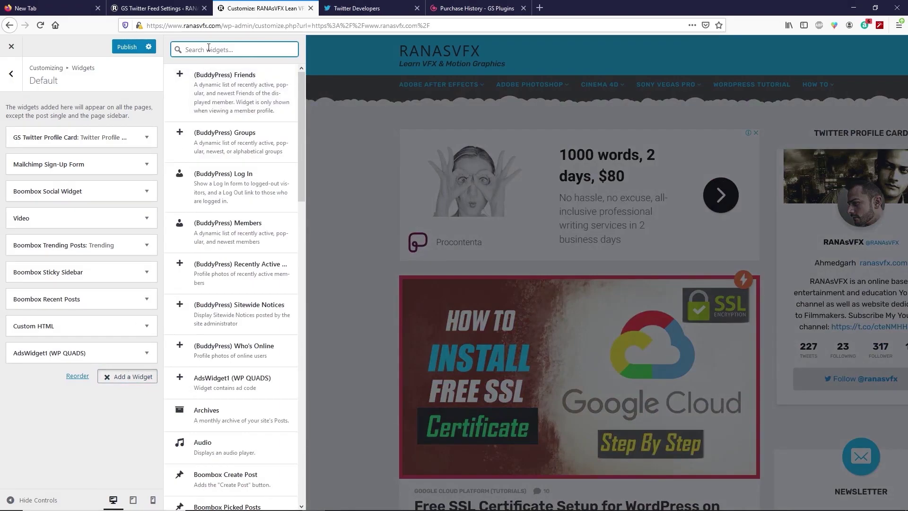
# Search 'gs', add the GS Twitter Feeds widget, and move it second in the sidebar.
pyautogui.write('gs')
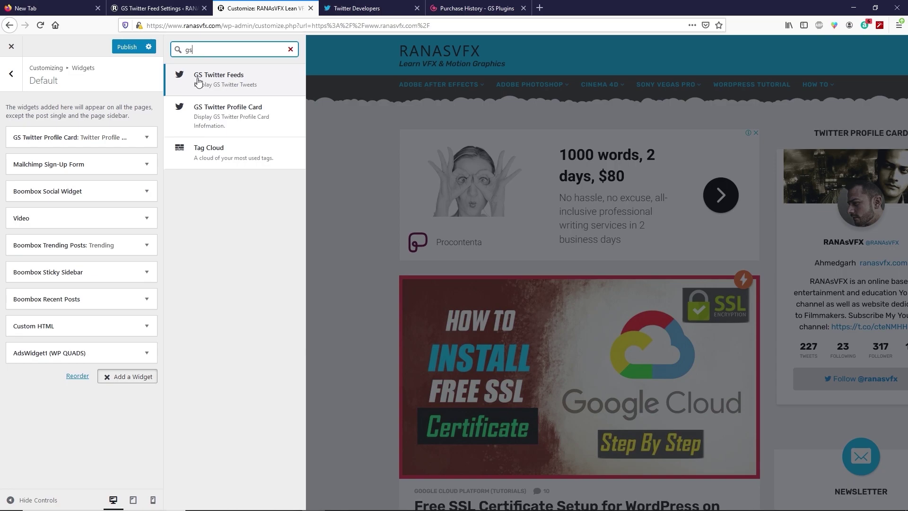
pyautogui.click(198, 82)
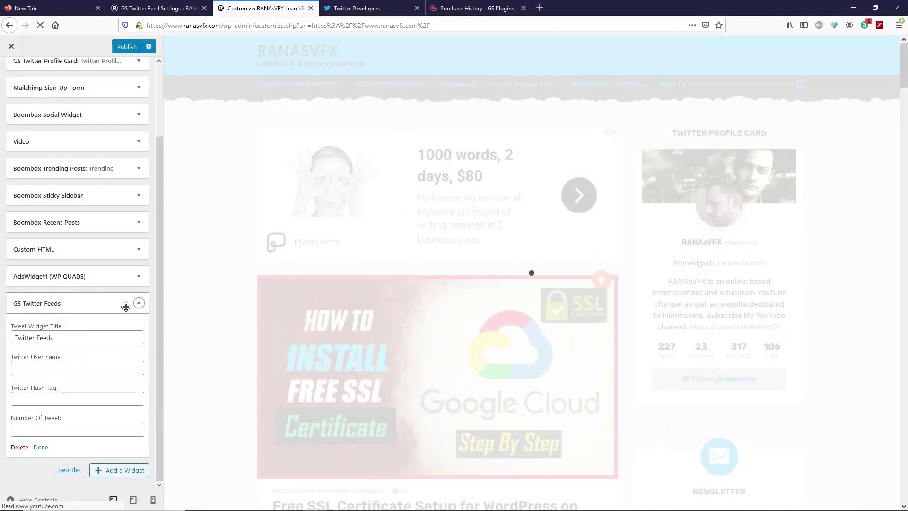
pyautogui.click(74, 305)
pyautogui.click(143, 300)
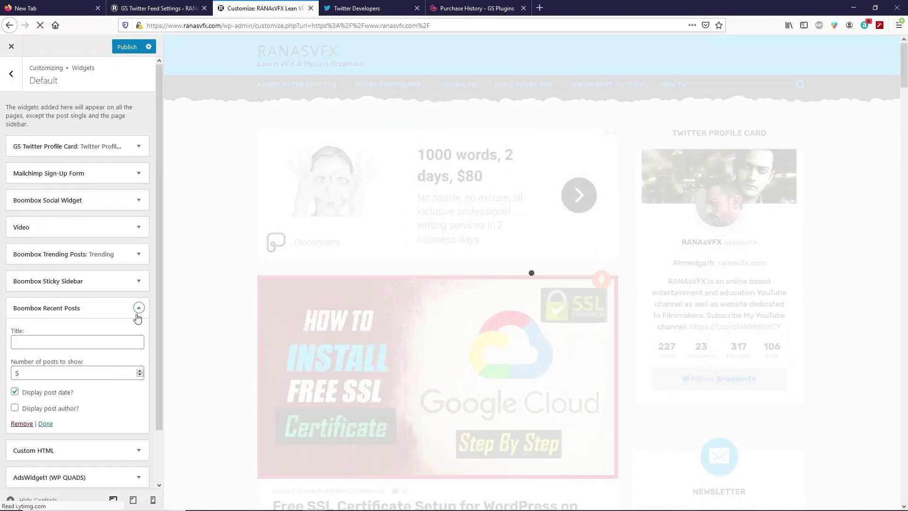
pyautogui.click(139, 303)
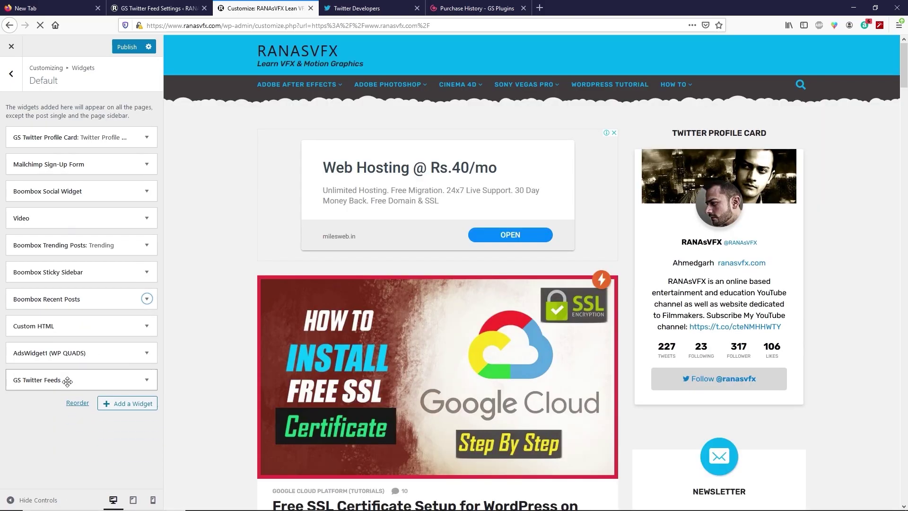
pyautogui.moveTo(71, 376); pyautogui.dragTo(70, 169)
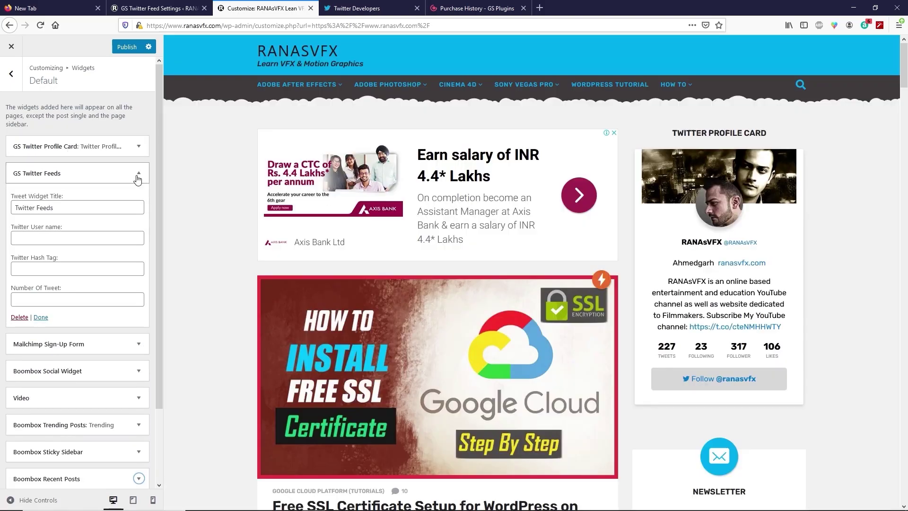
pyautogui.click(137, 178)
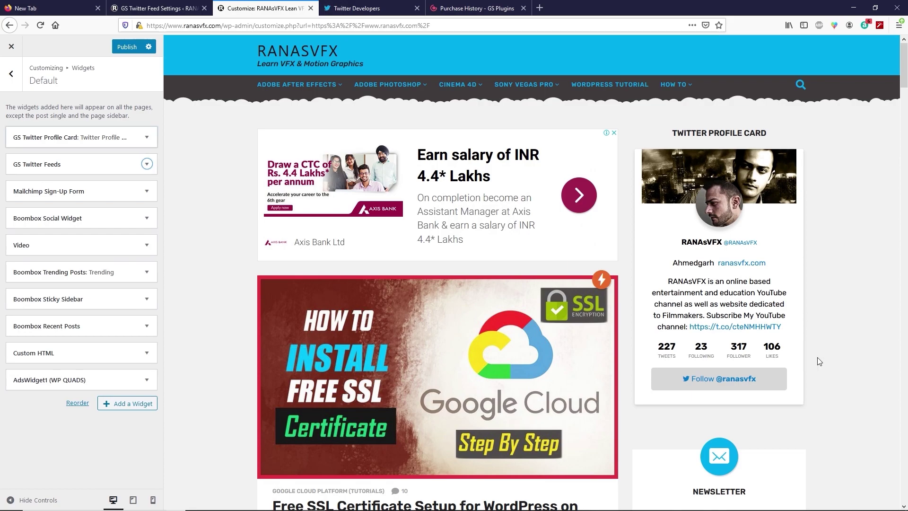
# Enter the site's Twitter handle with '@' as the Twitter Feeds widget's user name.
pyautogui.scroll(-3, 704, 312)
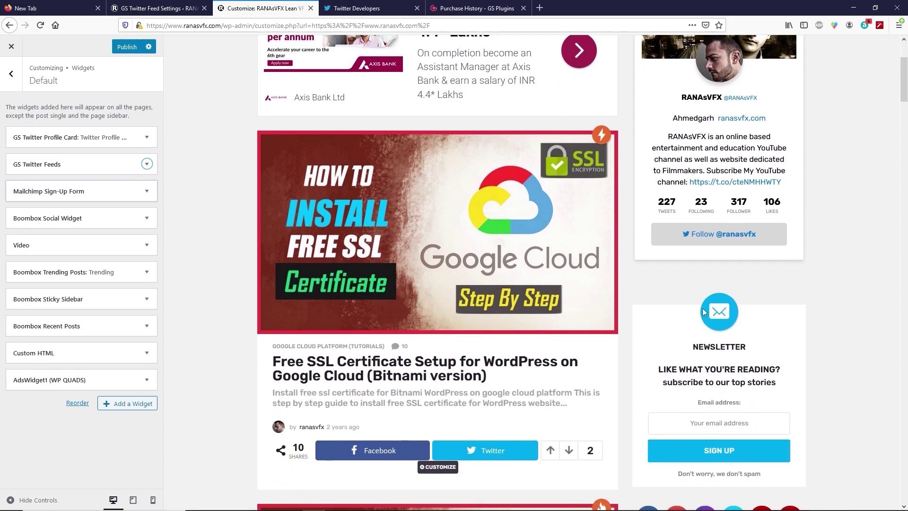
pyautogui.click(146, 166)
pyautogui.click(42, 240)
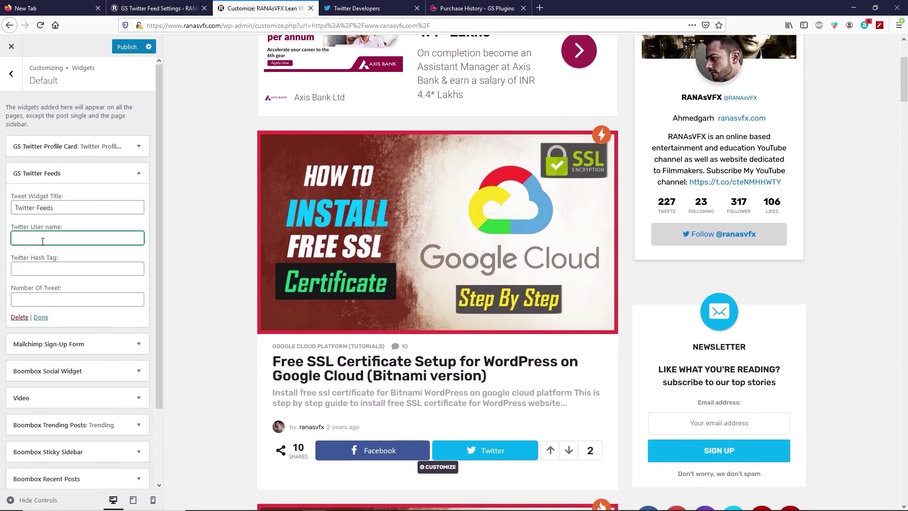
pyautogui.write('@ranas')
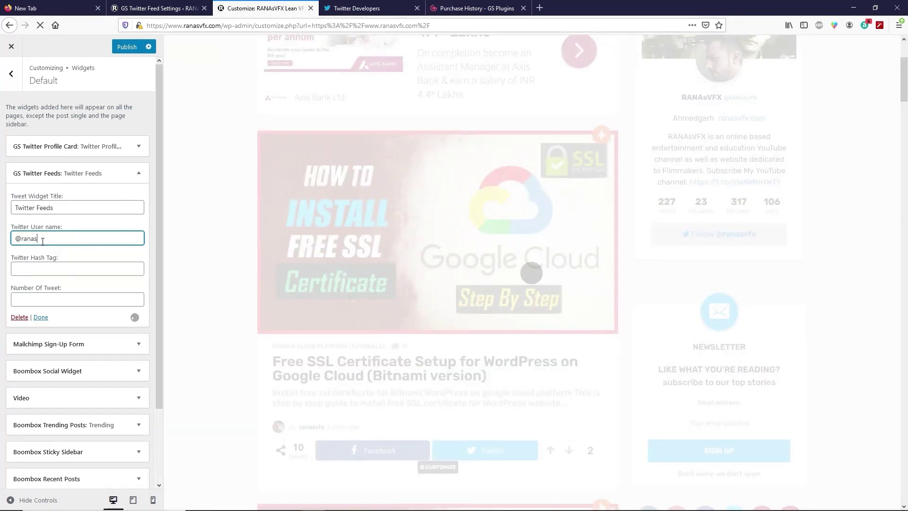
pyautogui.write('vfx')
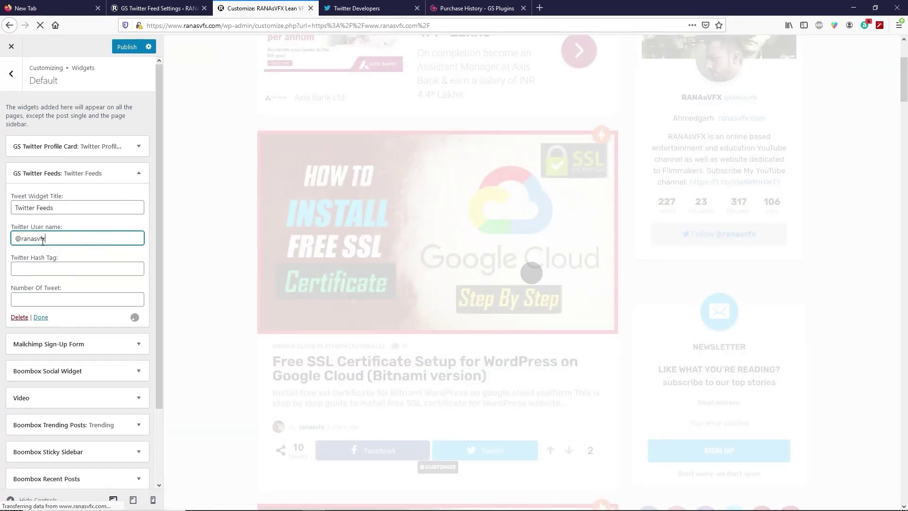
pyautogui.click(40, 317)
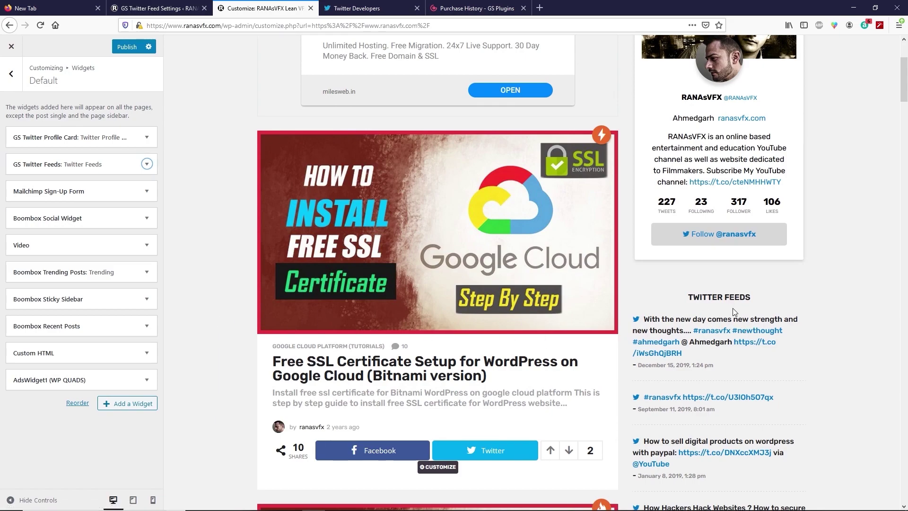
# On the live homepage, highlight the PROFILE CARD and TWITTER FEEDS sidebar headings.
pyautogui.scroll(-6, 690, 310)
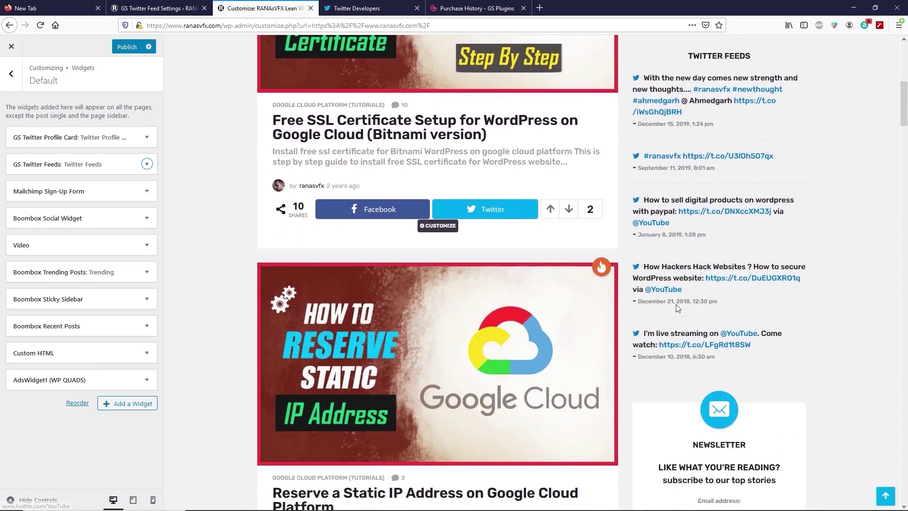
pyautogui.scroll(1, 676, 305)
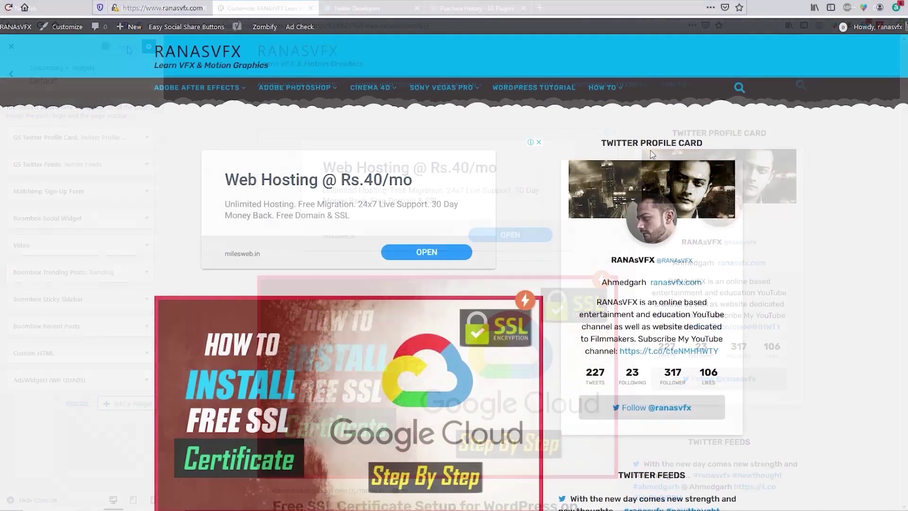
pyautogui.moveTo(641, 143); pyautogui.dragTo(703, 143)
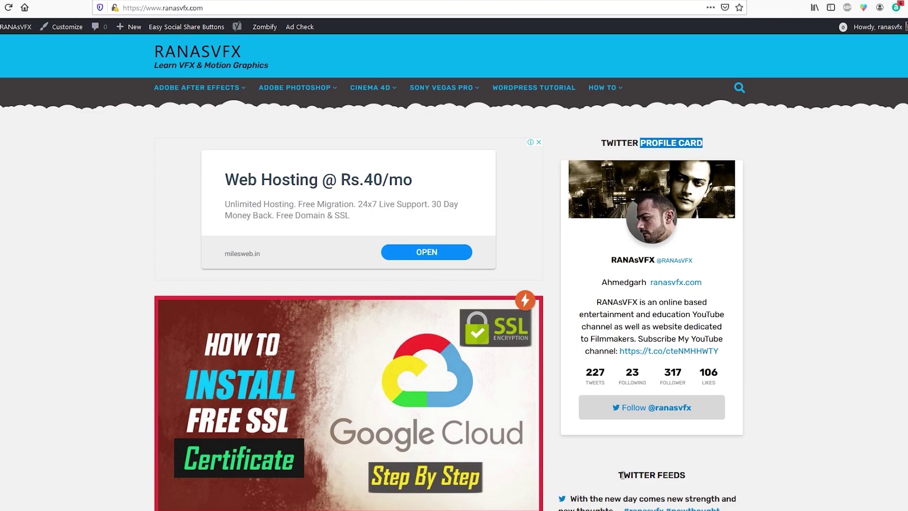
pyautogui.moveTo(622, 475); pyautogui.dragTo(684, 475)
pyautogui.click(687, 480)
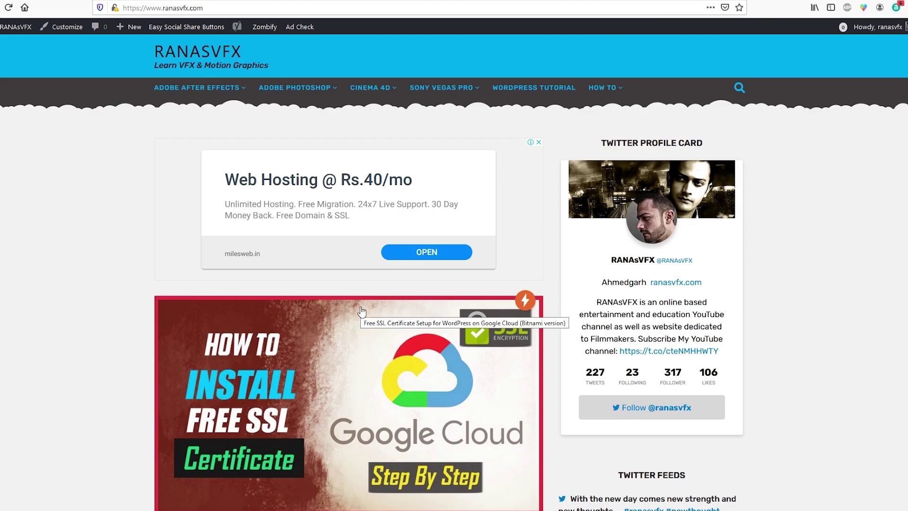
# Scroll down the homepage to the SSL certificate post.
pyautogui.moveTo(133, 33)
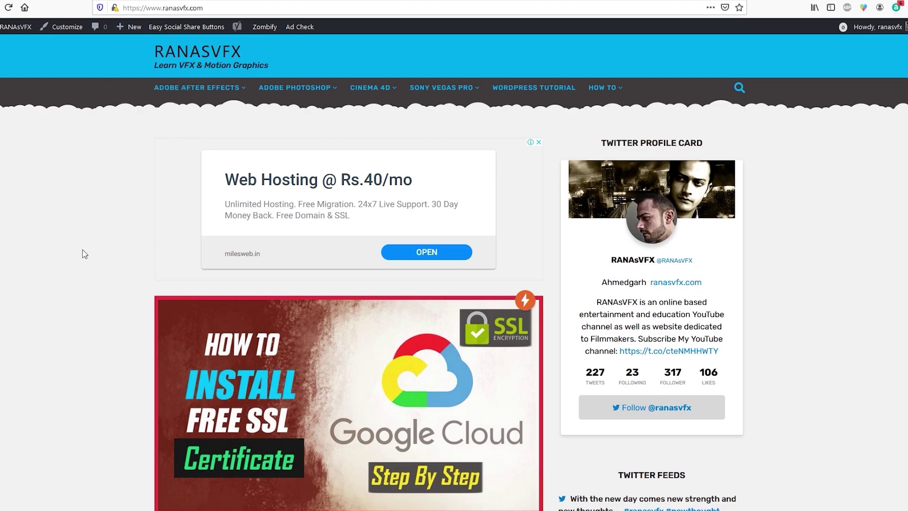
pyautogui.scroll(-3, 83, 254)
pyautogui.scroll(-1, 87, 251)
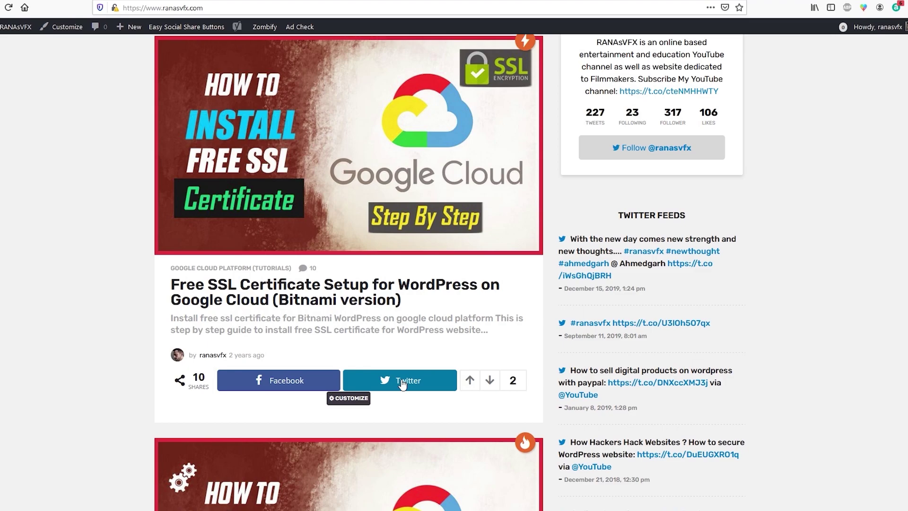
pyautogui.scroll(2, 402, 384)
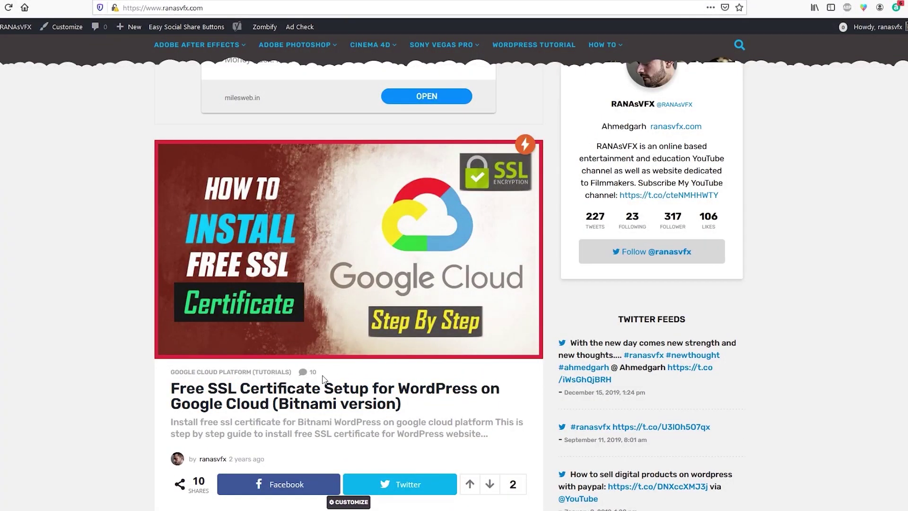
# Share the SSL certificate post on Twitter with its prefilled tweet.
pyautogui.click(388, 488)
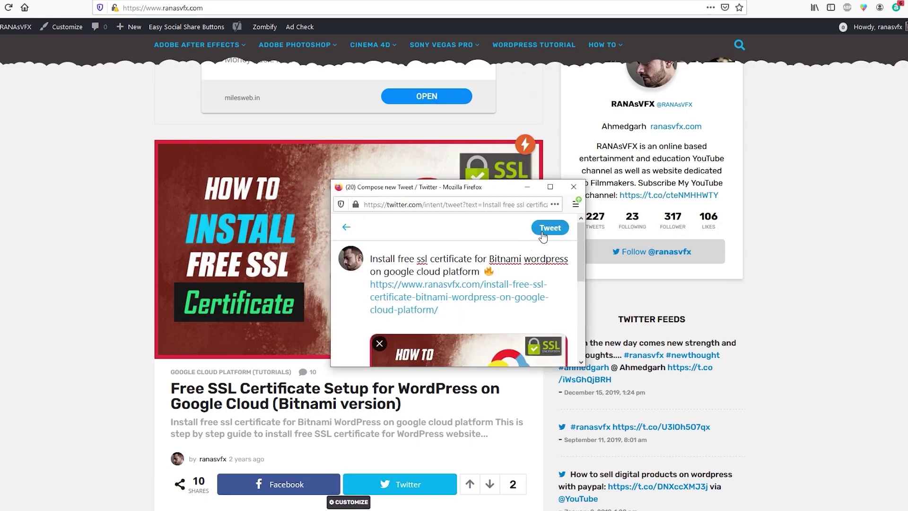
pyautogui.click(543, 233)
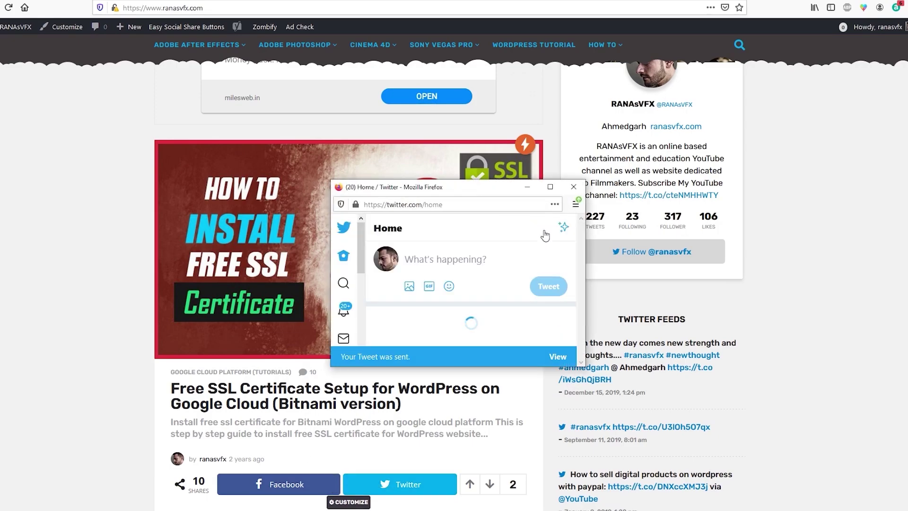
pyautogui.click(573, 187)
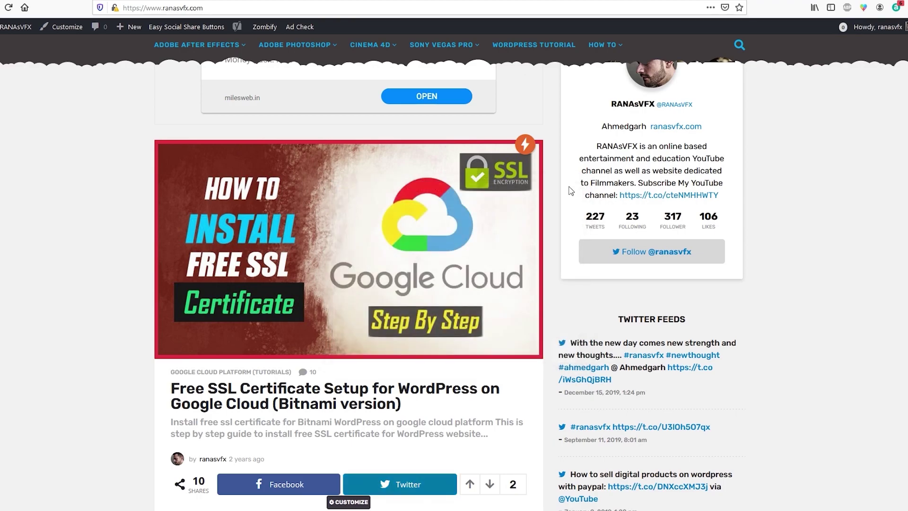
# Open the site's Twitter profile from the sidebar card and scroll its tweets.
pyautogui.click(643, 257)
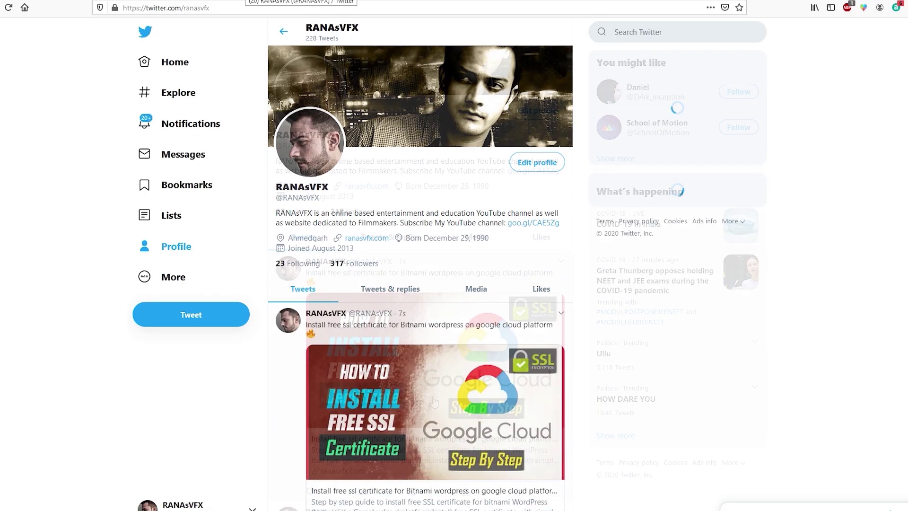
pyautogui.scroll(-1, 434, 401)
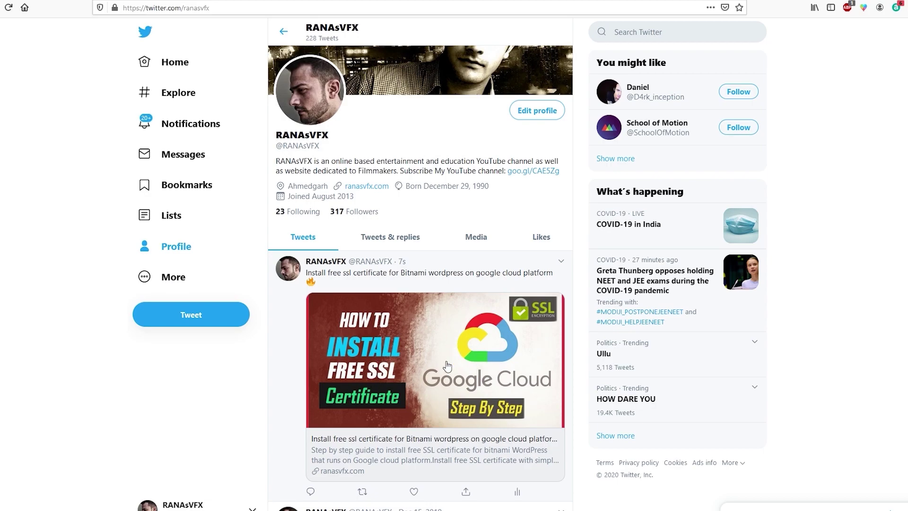
pyautogui.scroll(-1, 534, 350)
# Open the free SSL article from the tweet's link and highlight its Twitter Profile Card heading.
pyautogui.click(401, 319)
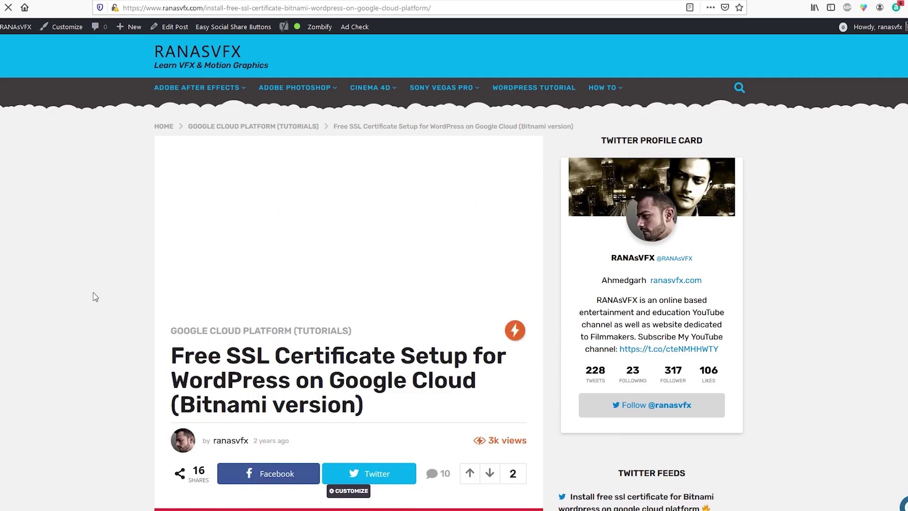
pyautogui.scroll(-8, 100, 293)
pyautogui.scroll(6, 92, 308)
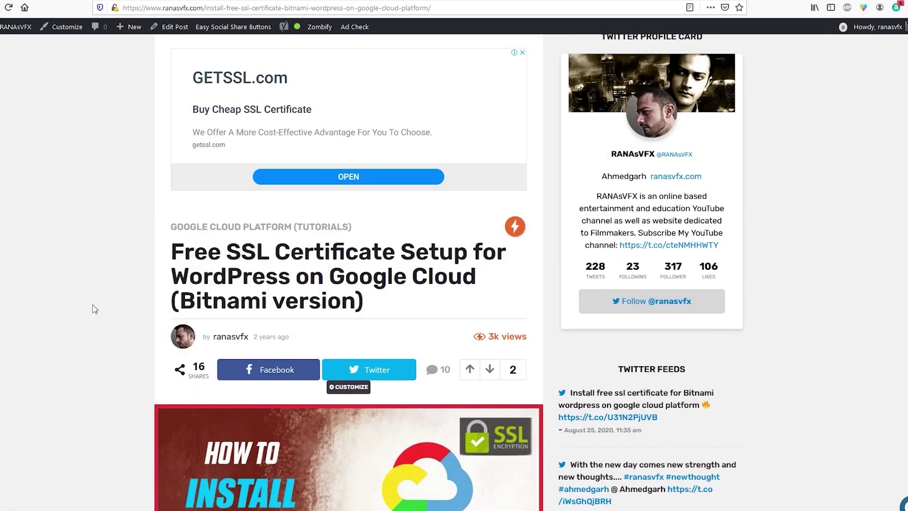
pyautogui.scroll(2, 93, 308)
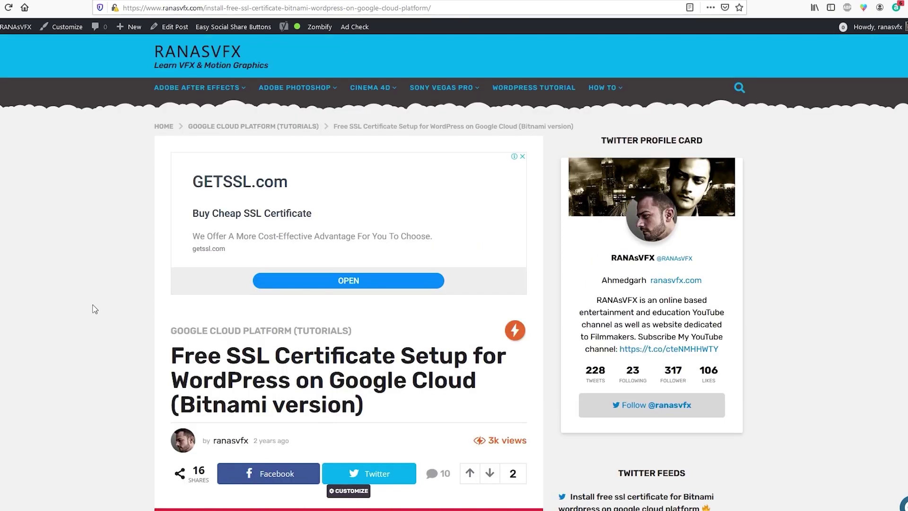
pyautogui.moveTo(639, 141); pyautogui.dragTo(696, 142)
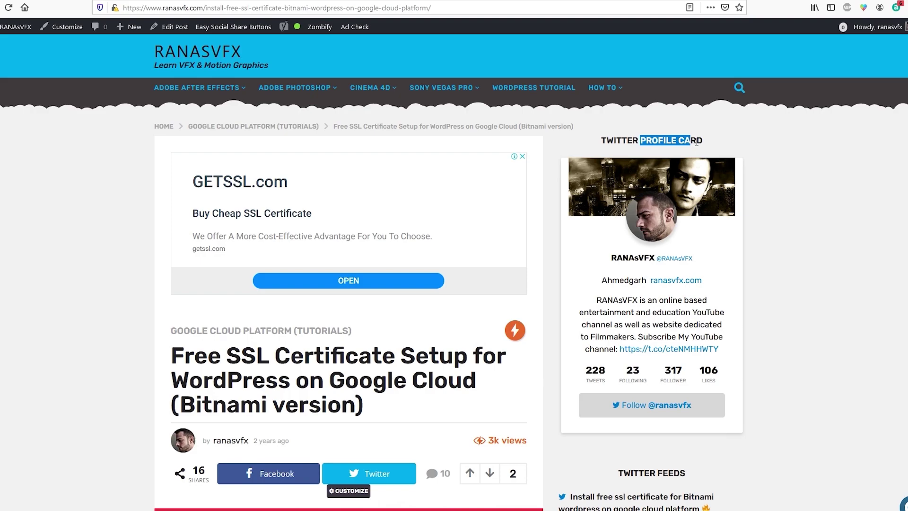
pyautogui.click(696, 142)
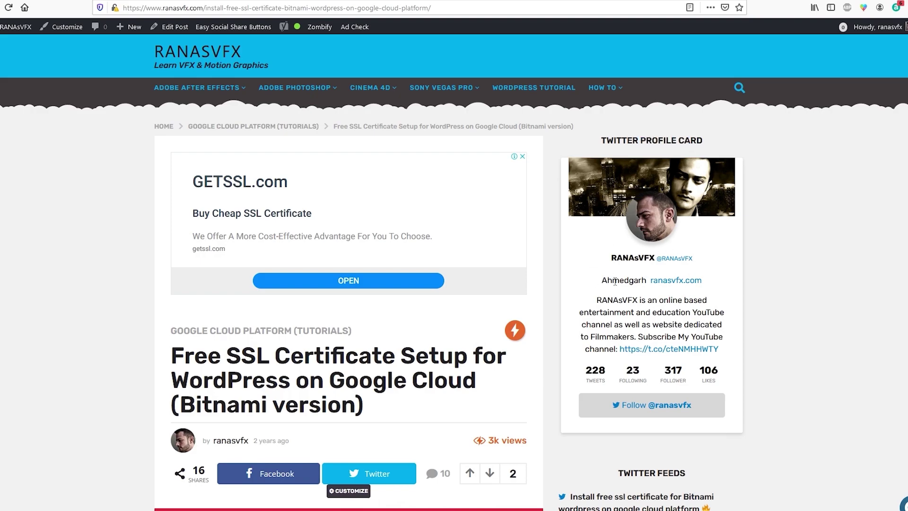